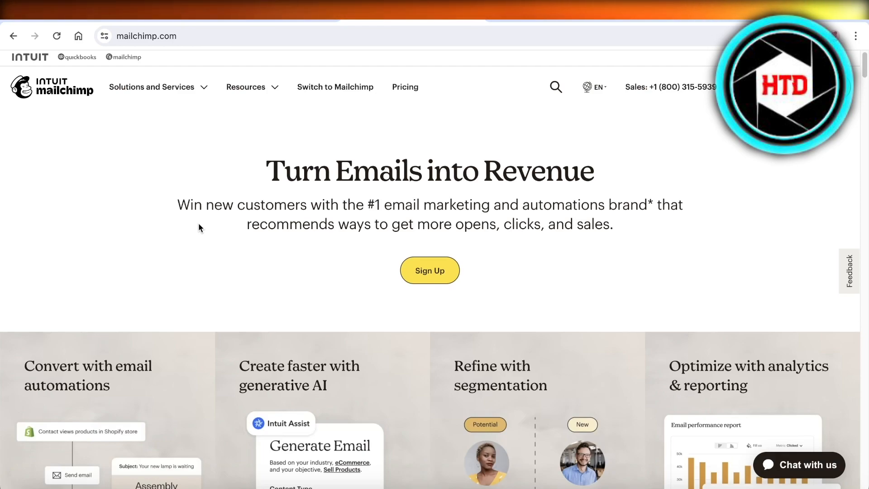
- Look through the homepage's Solutions and Services offerings and its feature overview down to the personalized product tour section
{"action": "scroll", "coordinate": [200, 229], "scroll_direction": "down", "scroll_amount": 3}
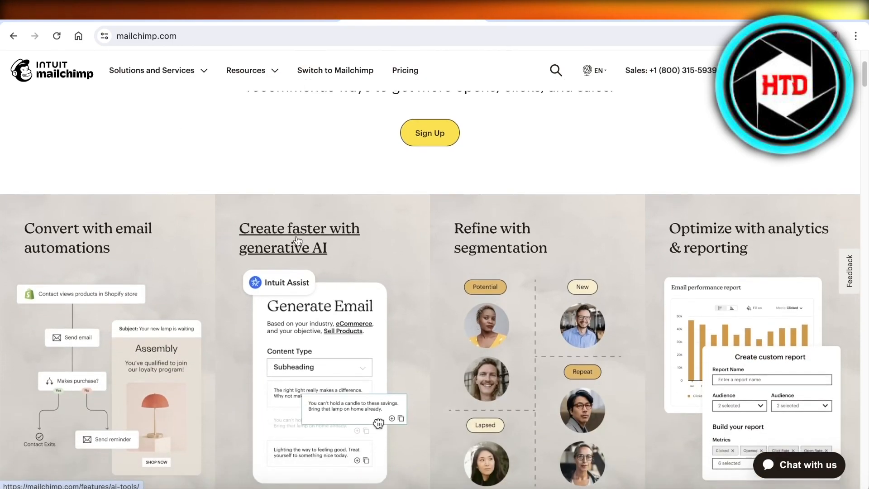
{"action": "left_click", "coordinate": [204, 76]}
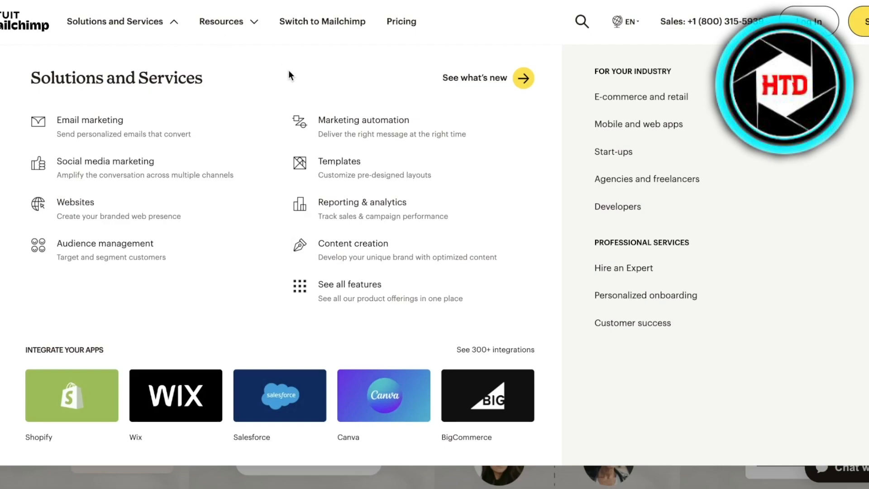
{"action": "left_click", "coordinate": [168, 22]}
{"action": "scroll", "coordinate": [356, 173], "scroll_direction": "down", "scroll_amount": 5}
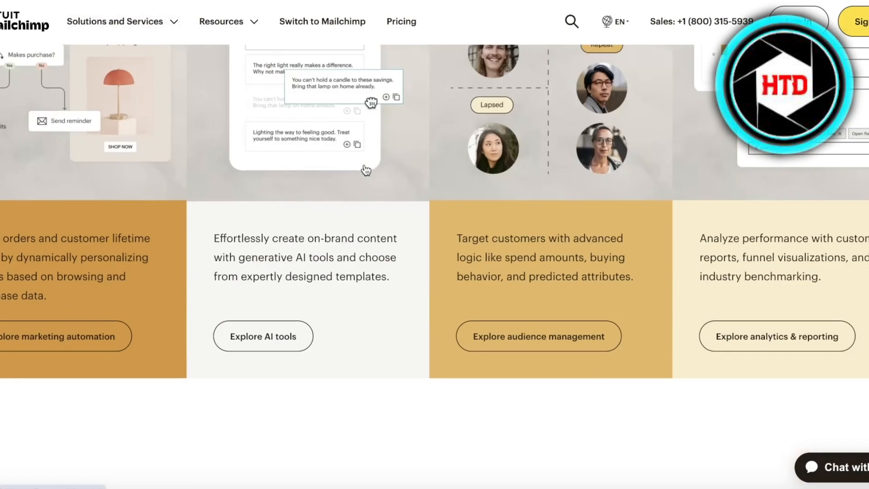
{"action": "scroll", "coordinate": [356, 173], "scroll_direction": "down", "scroll_amount": 2}
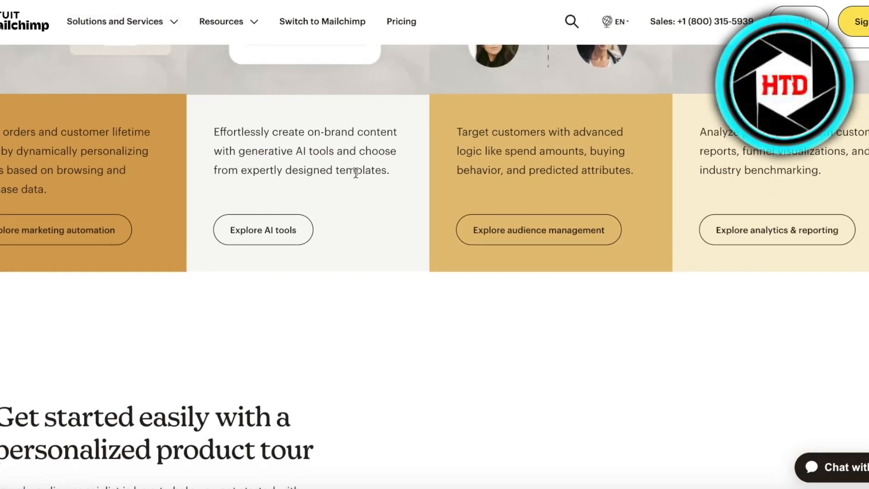
{"action": "scroll", "coordinate": [356, 173], "scroll_direction": "down", "scroll_amount": 3}
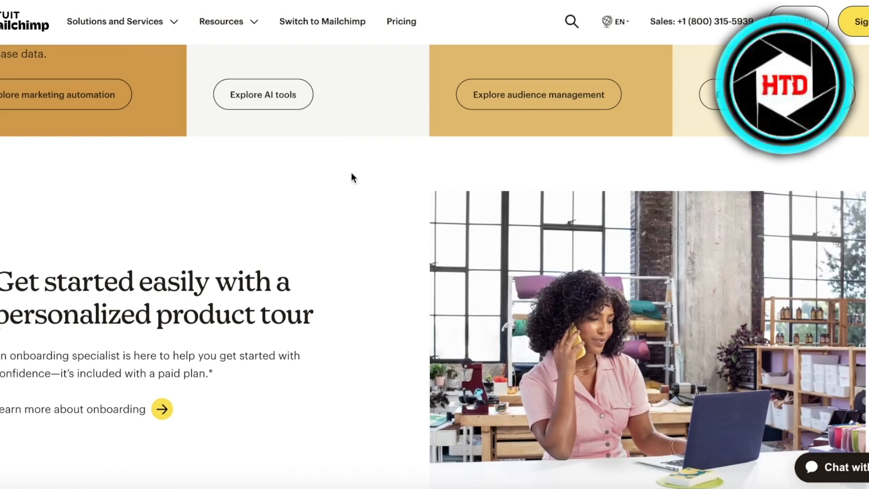
- Open the pricing page and compare the features of the Premium, Standard, Essentials and Free plans
{"action": "scroll", "coordinate": [249, 120], "scroll_direction": "up", "scroll_amount": 10}
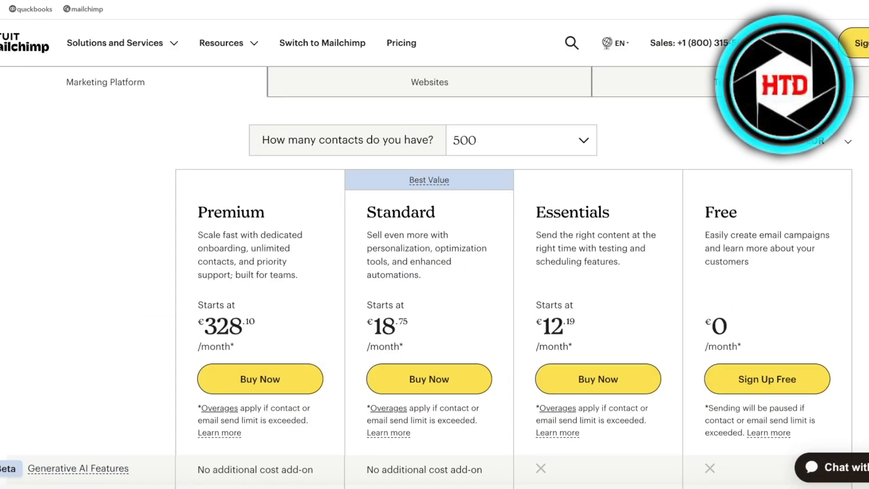
{"action": "scroll", "coordinate": [434, 272], "scroll_direction": "down", "scroll_amount": 3}
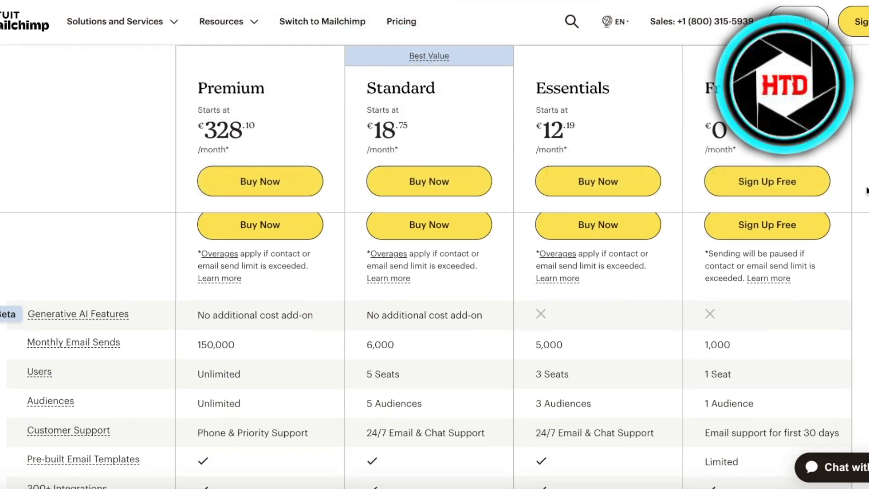
{"action": "scroll", "coordinate": [866, 190], "scroll_direction": "down", "scroll_amount": 3}
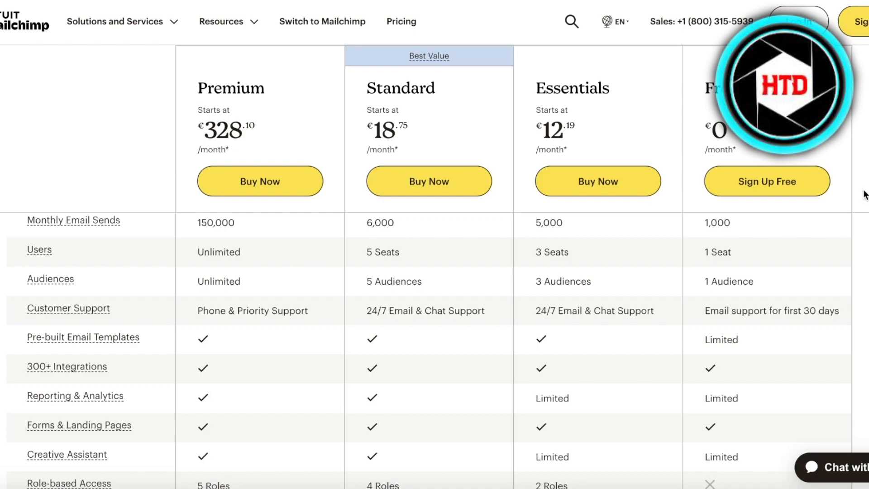
- Open the sign-up form for the Free plan and review its required fields
{"action": "left_click", "coordinate": [767, 179]}
{"action": "scroll", "coordinate": [454, 194], "scroll_direction": "down", "scroll_amount": 3}
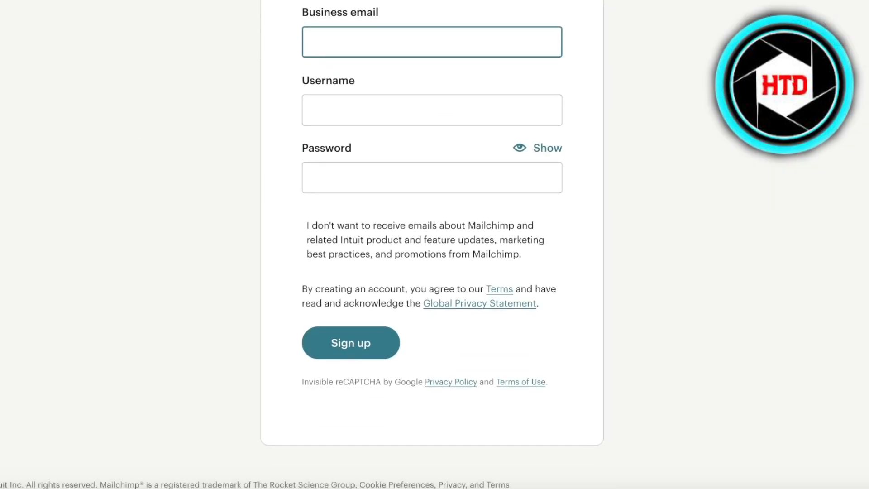
{"action": "scroll", "coordinate": [387, 208], "scroll_direction": "up", "scroll_amount": 3}
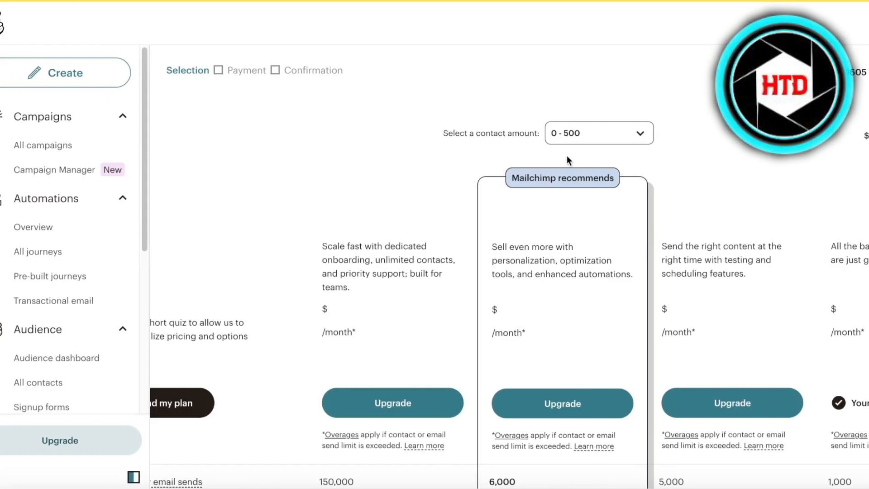
- Go to the account's Home dashboard and collapse the Campaigns, Automations and Audience sections of the navigation
{"action": "left_click", "coordinate": [15, 23]}
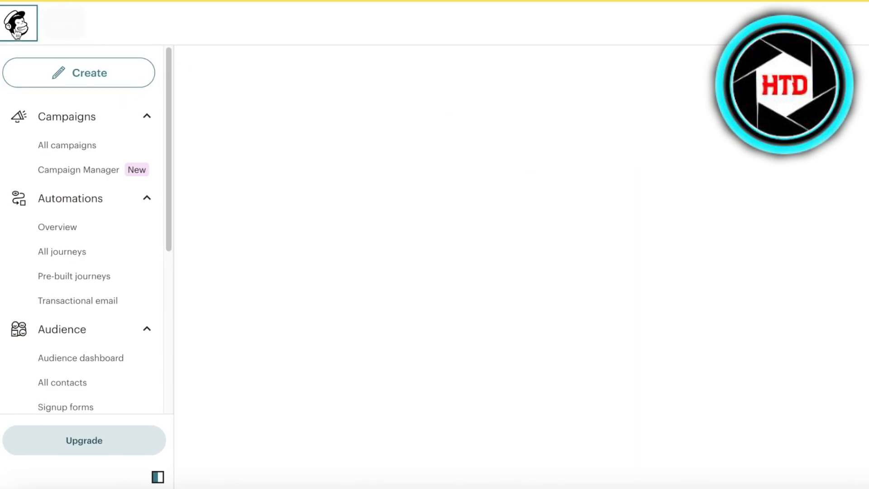
{"action": "left_click", "coordinate": [138, 119]}
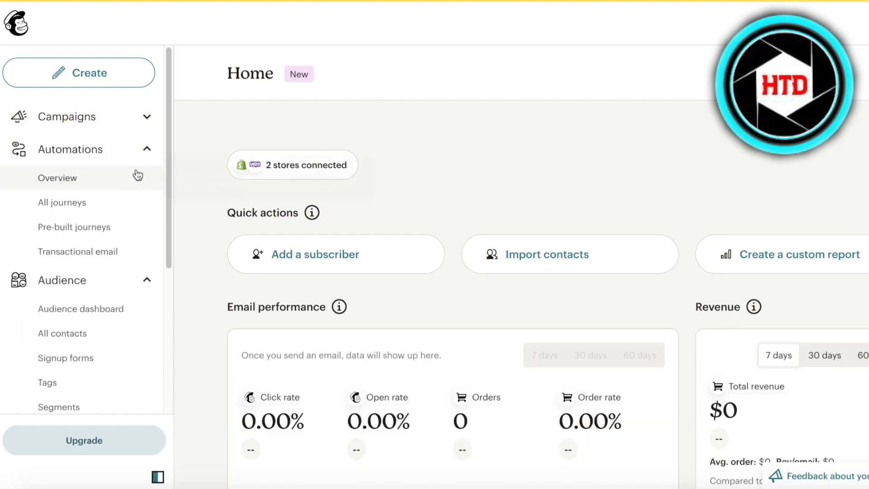
{"action": "left_click", "coordinate": [136, 149]}
{"action": "left_click", "coordinate": [135, 182]}
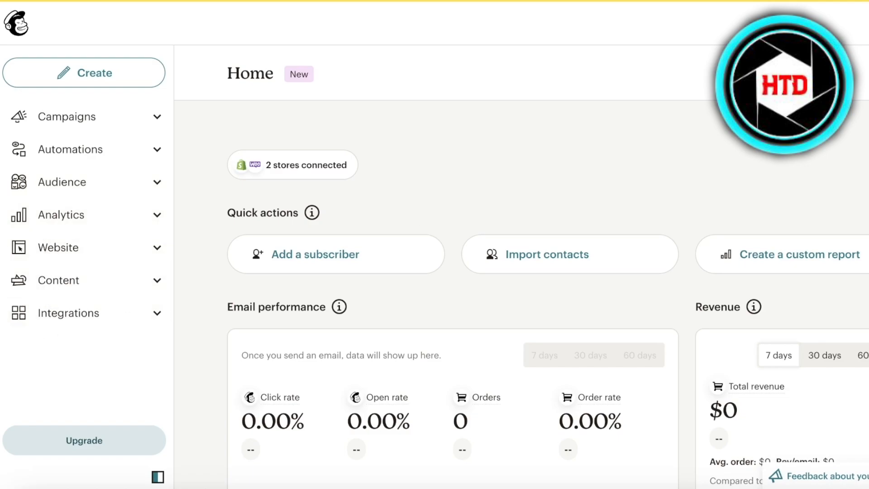
- Check the profile, billing and language options available for the account
{"action": "left_click", "coordinate": [862, 23]}
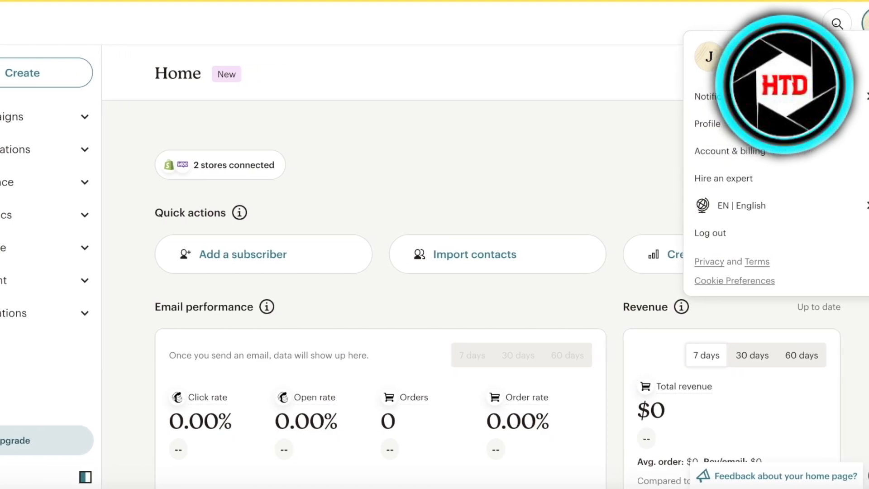
{"action": "left_click", "coordinate": [492, 105]}
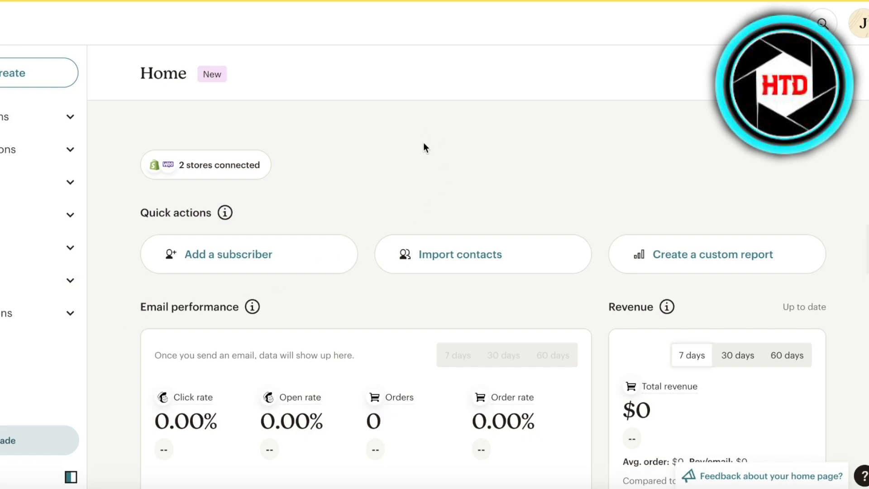
- Open the Discover page under Integrations and browse the apps and categories that can be connected
{"action": "left_click", "coordinate": [22, 312]}
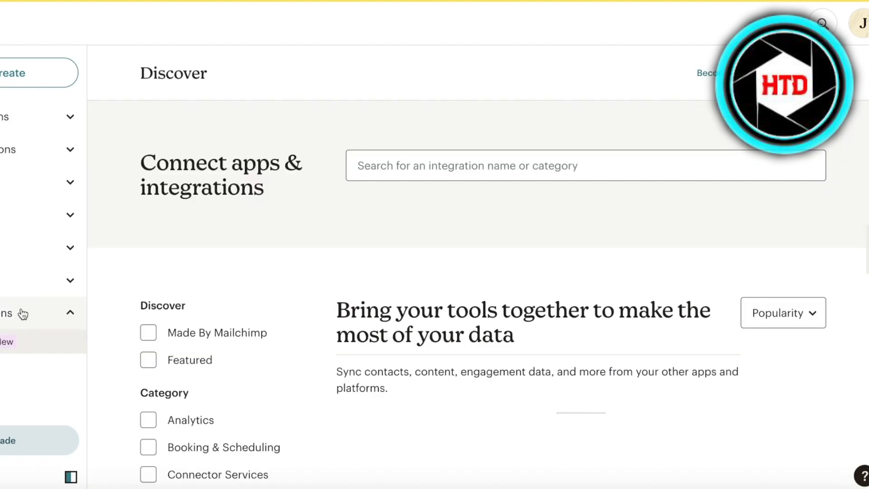
{"action": "scroll", "coordinate": [512, 263], "scroll_direction": "down", "scroll_amount": 10}
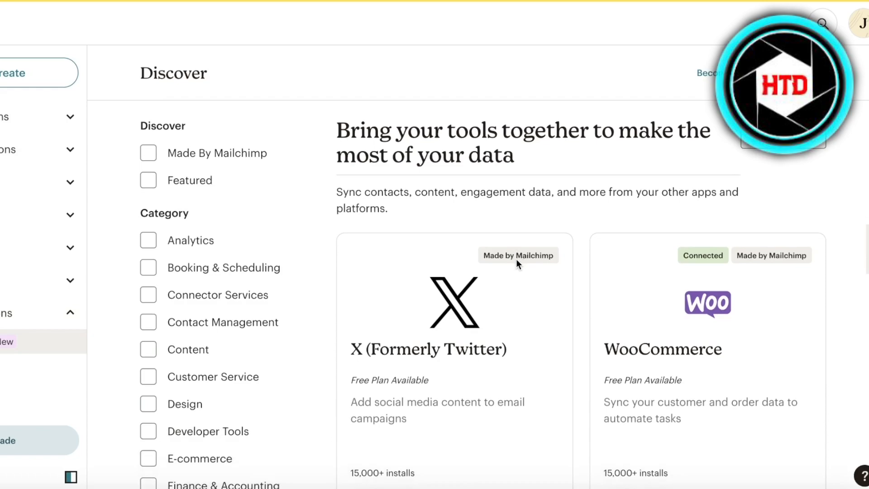
{"action": "scroll", "coordinate": [764, 250], "scroll_direction": "up", "scroll_amount": 1}
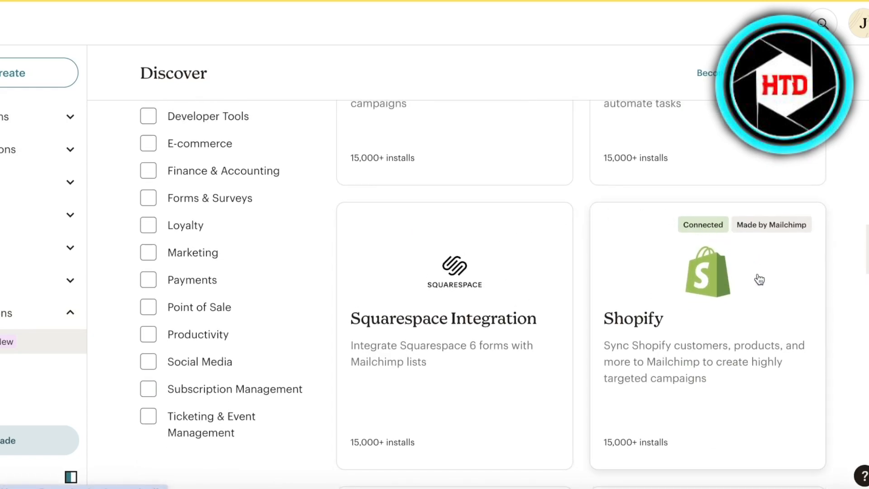
{"action": "scroll", "coordinate": [554, 303], "scroll_direction": "up", "scroll_amount": 1}
{"action": "scroll", "coordinate": [555, 303], "scroll_direction": "up", "scroll_amount": 4}
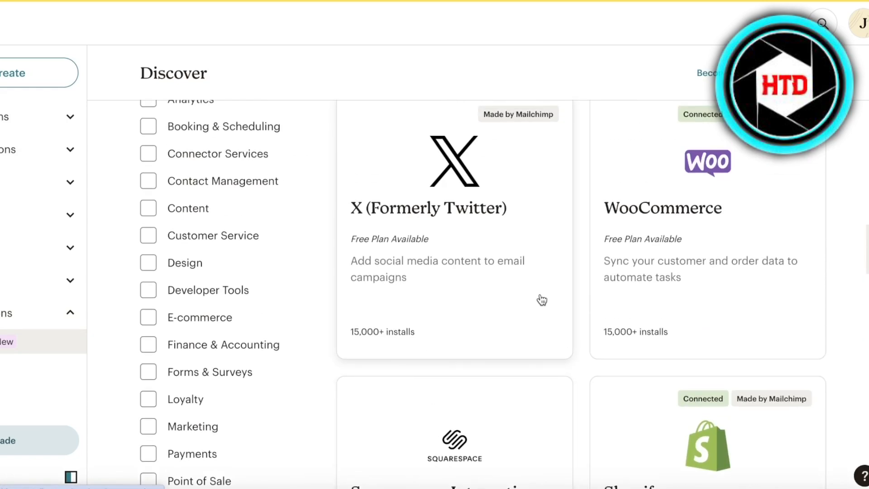
{"action": "scroll", "coordinate": [678, 244], "scroll_direction": "down", "scroll_amount": 12}
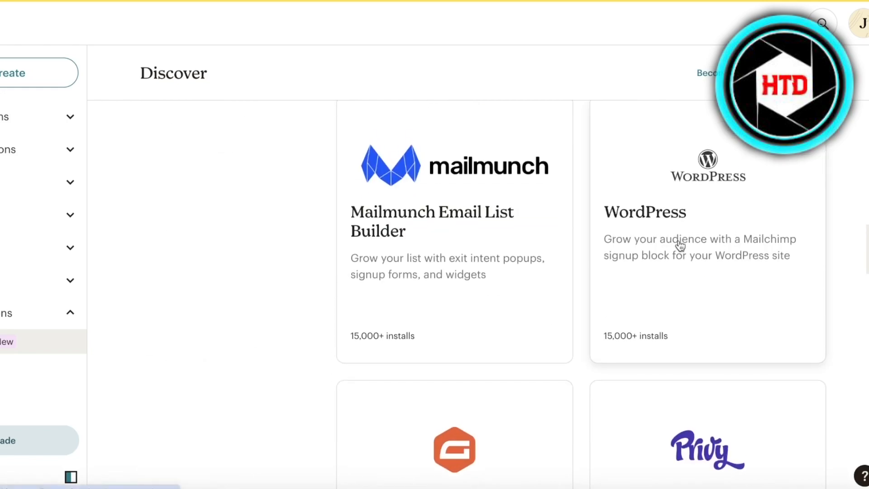
{"action": "scroll", "coordinate": [710, 244], "scroll_direction": "down", "scroll_amount": 8}
{"action": "scroll", "coordinate": [710, 245], "scroll_direction": "up", "scroll_amount": 15}
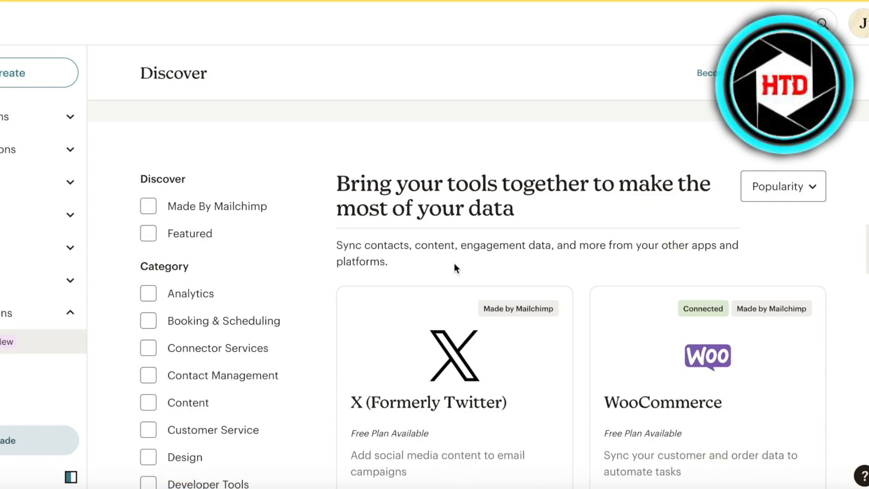
- Open the Shopify integration's details page from the Discover list and review its description
{"action": "scroll", "coordinate": [455, 267], "scroll_direction": "down", "scroll_amount": 8}
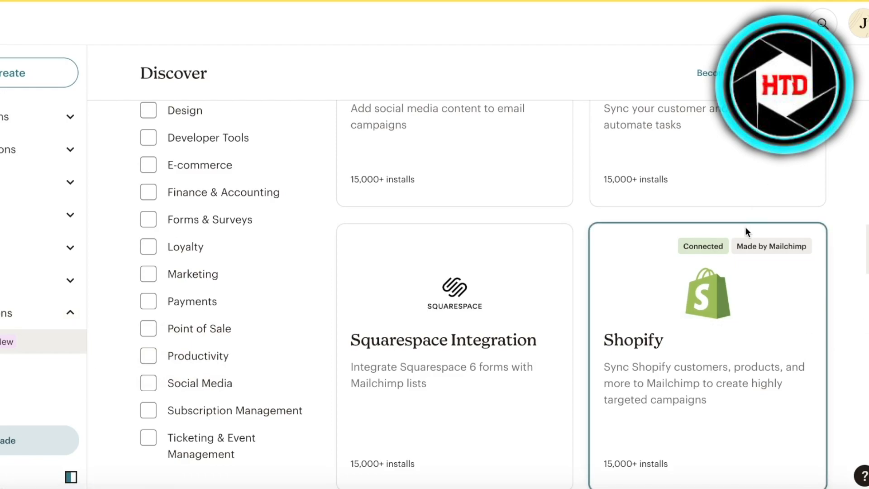
{"action": "scroll", "coordinate": [745, 227], "scroll_direction": "down", "scroll_amount": 3}
{"action": "left_click", "coordinate": [690, 180]}
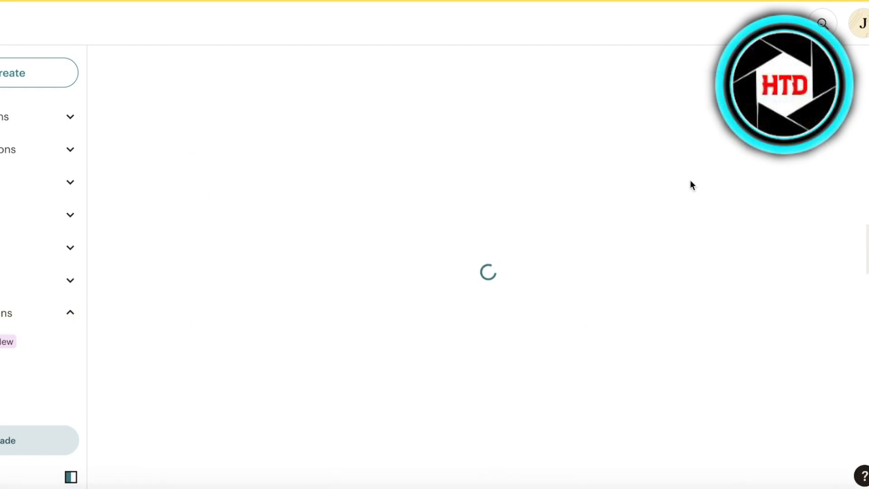
{"action": "scroll", "coordinate": [556, 161], "scroll_direction": "down", "scroll_amount": 1}
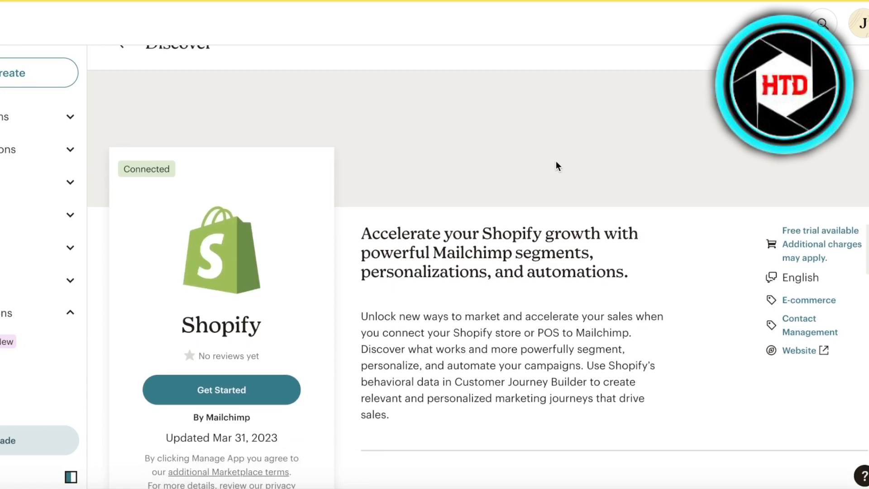
{"action": "left_click", "coordinate": [180, 401]}
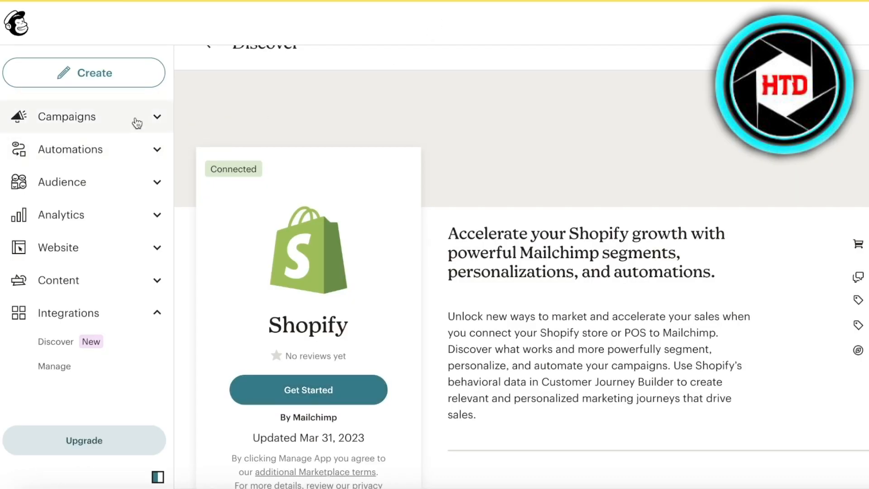
- View the list of all campaigns and examine the audience dashboard's inbox, recent growth and tags
{"action": "left_click", "coordinate": [137, 122]}
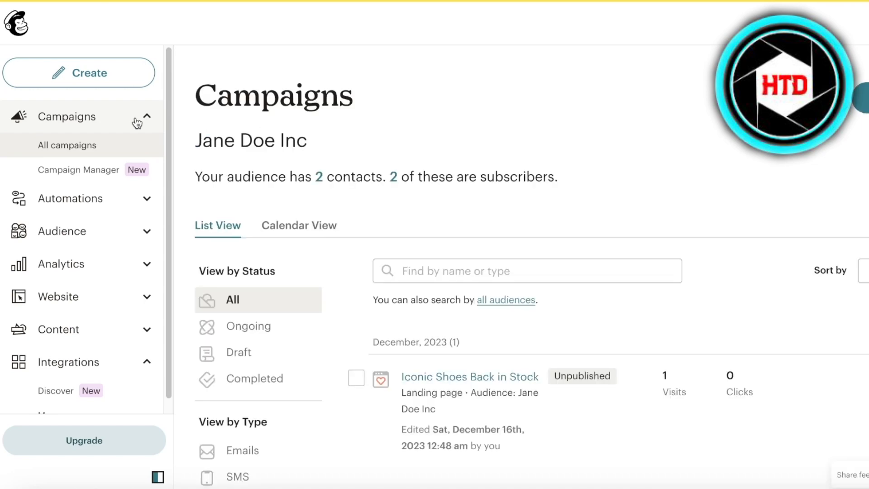
{"action": "left_click", "coordinate": [146, 233]}
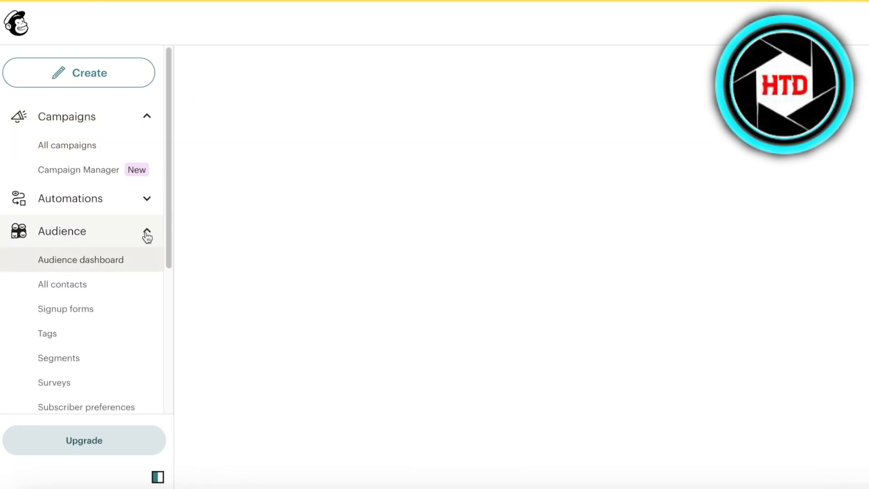
{"action": "left_click", "coordinate": [148, 117]}
{"action": "scroll", "coordinate": [284, 222], "scroll_direction": "down", "scroll_amount": 3}
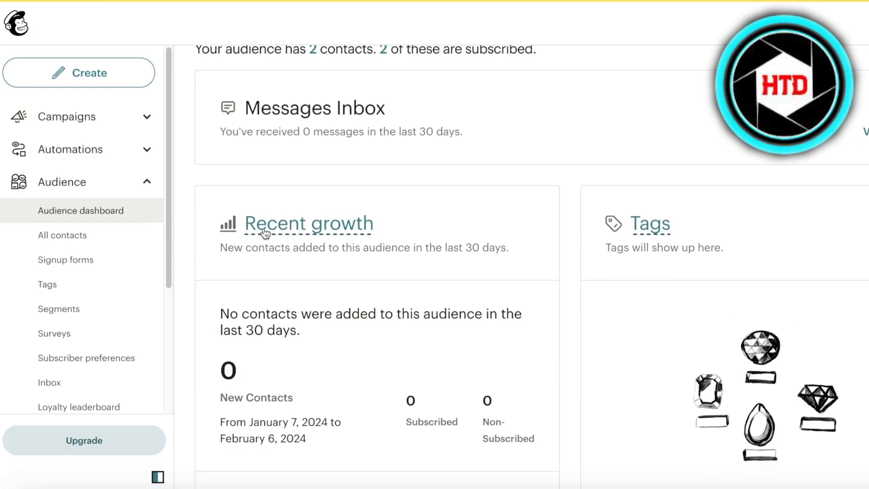
- Open the full contact list and check the methods for importing contacts, leaving without importing any
{"action": "left_click", "coordinate": [121, 236]}
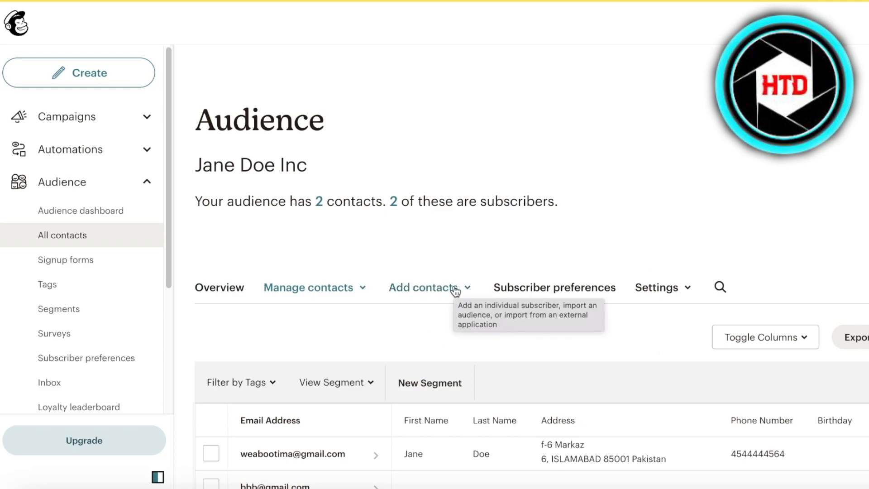
{"action": "left_click", "coordinate": [421, 295]}
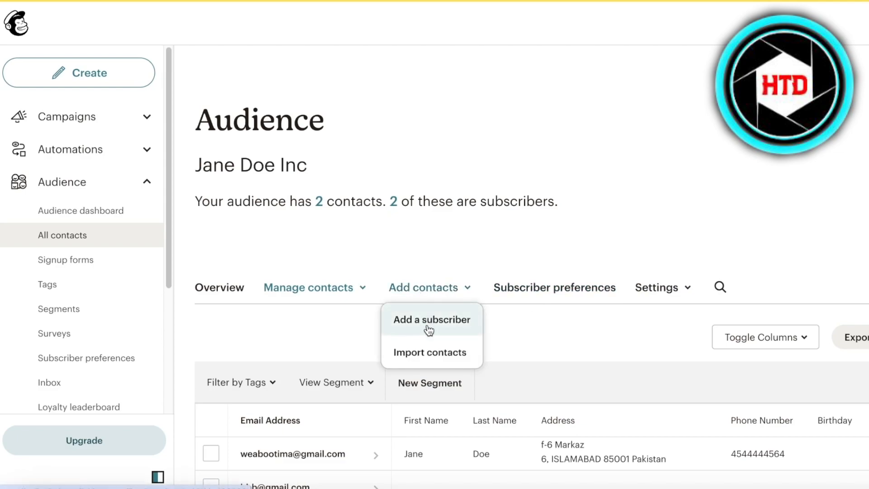
{"action": "left_click", "coordinate": [414, 352]}
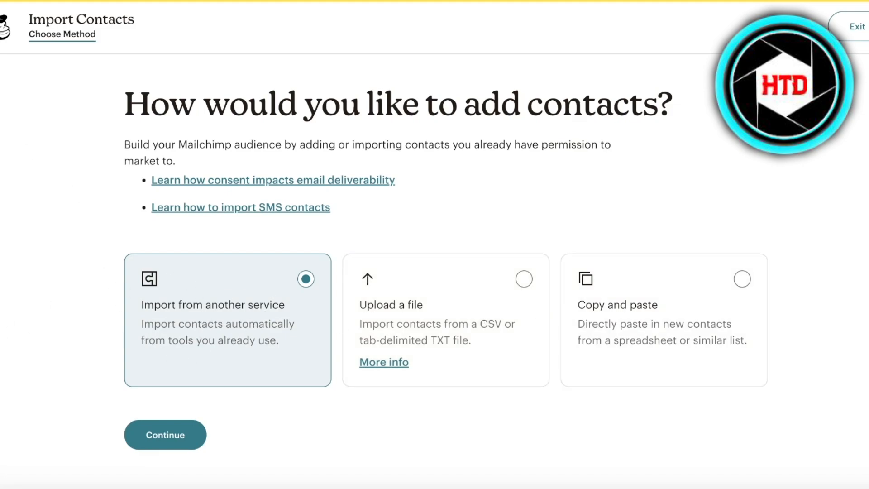
{"action": "left_click", "coordinate": [857, 27]}
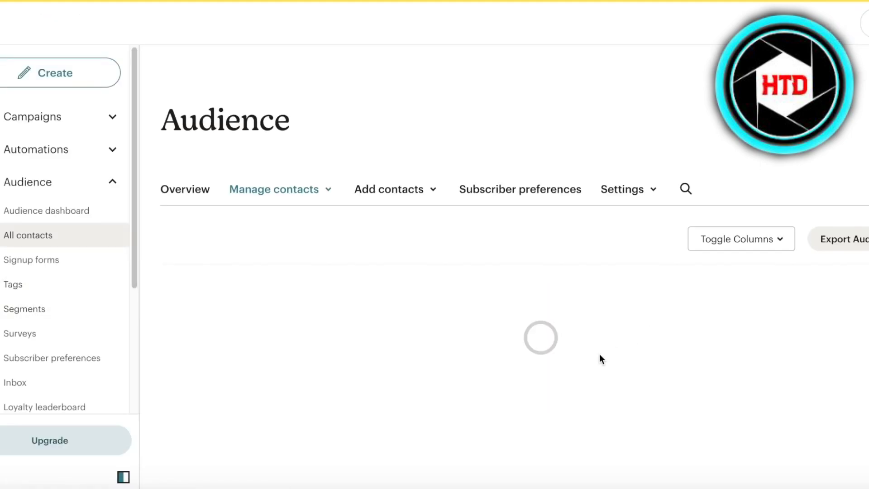
- Collapse the Audience section, return to the Campaigns page and open the choices for creating something new
{"action": "left_click", "coordinate": [114, 190]}
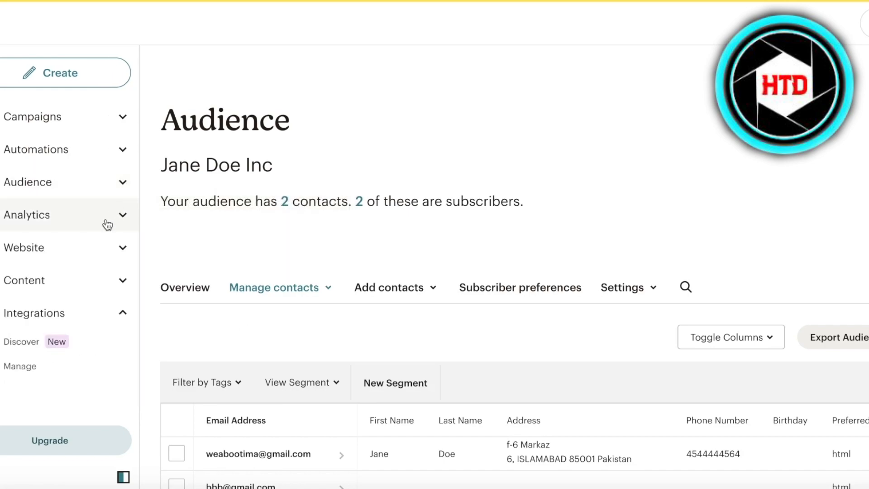
{"action": "left_click", "coordinate": [109, 118]}
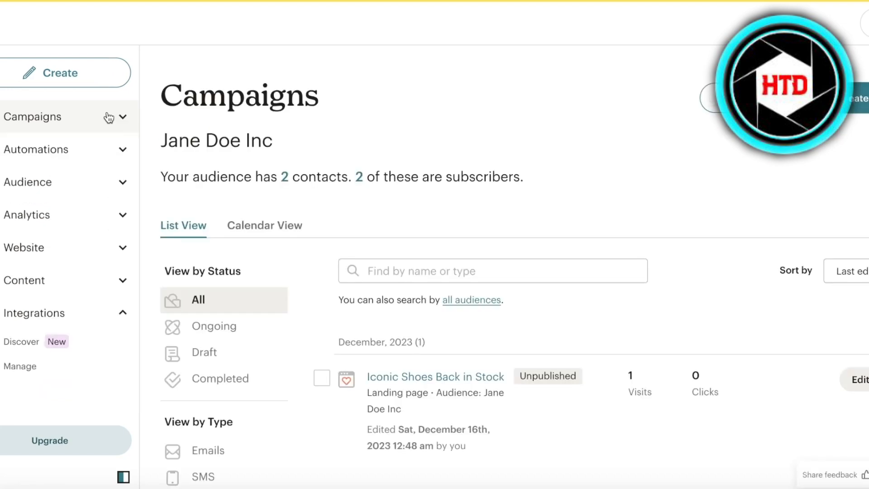
{"action": "left_click", "coordinate": [109, 73]}
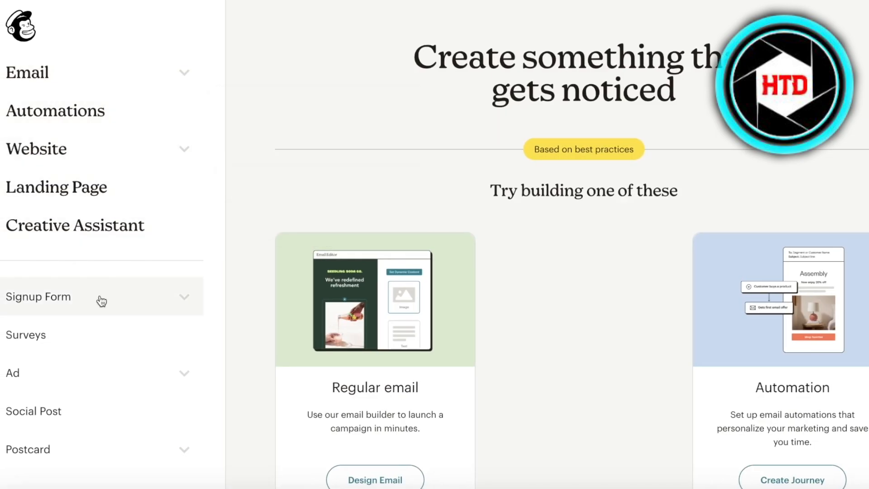
- Check the signup form types, open the signup landing page setup, and exit to Campaigns without creating one
{"action": "left_click", "coordinate": [31, 306]}
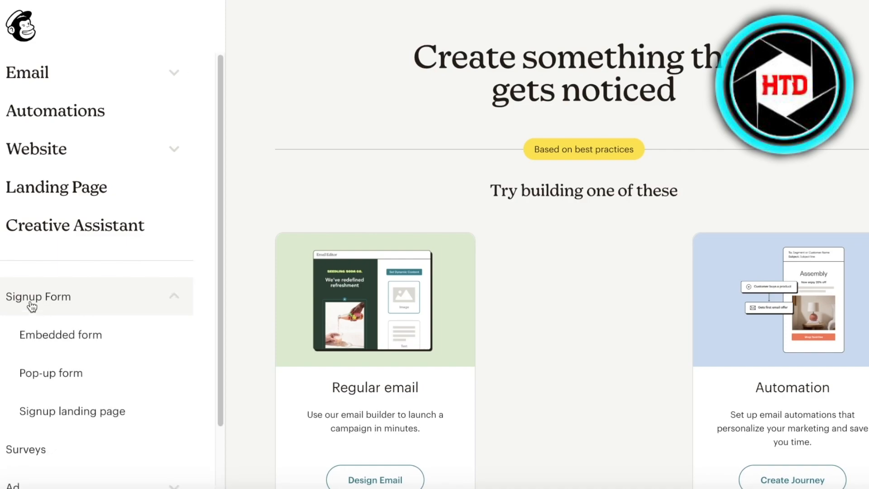
{"action": "scroll", "coordinate": [51, 311], "scroll_direction": "down", "scroll_amount": 2}
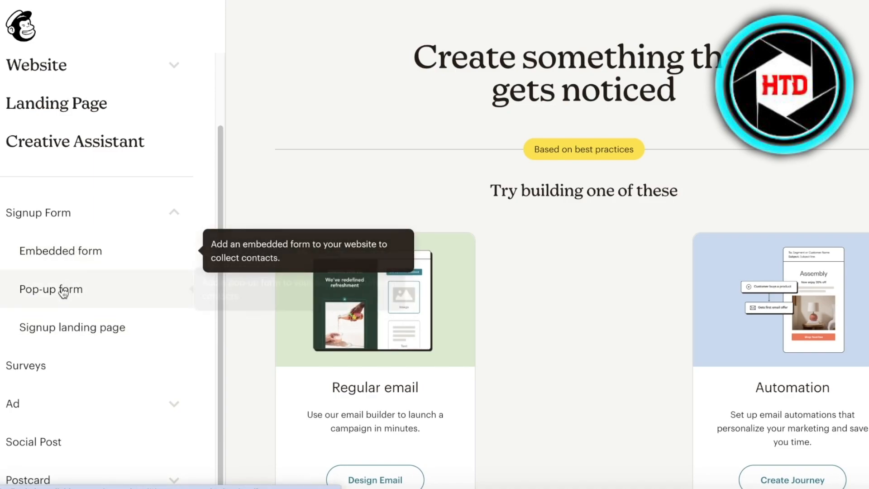
{"action": "left_click", "coordinate": [65, 335]}
{"action": "left_click", "coordinate": [536, 249]}
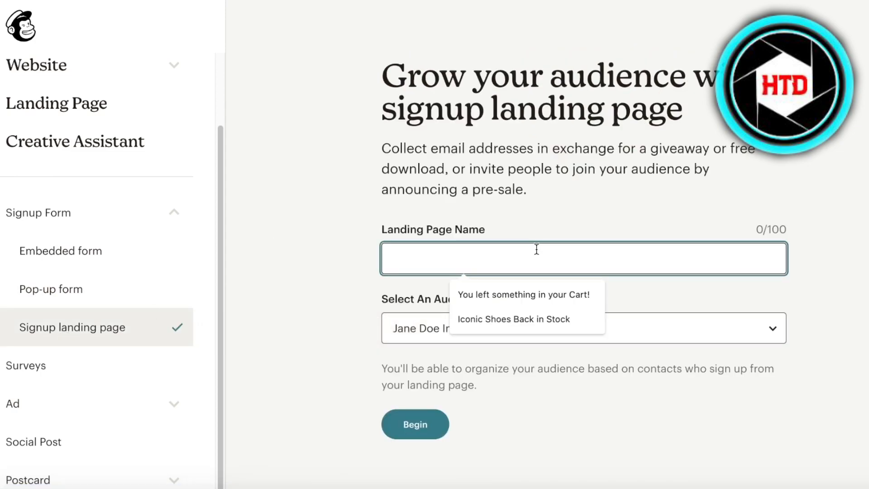
{"action": "left_click", "coordinate": [20, 26]}
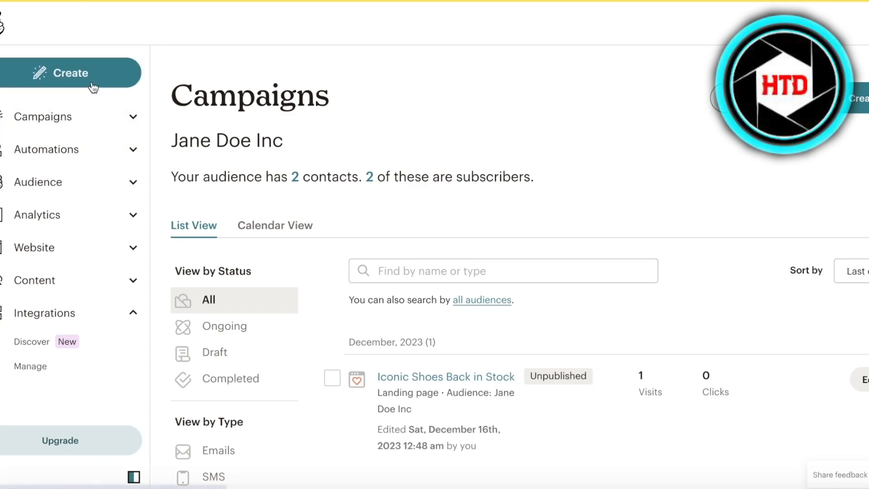
- Reopen the creation choices and review the email types and the suggested regular email, automation and landing page options
{"action": "left_click", "coordinate": [89, 115]}
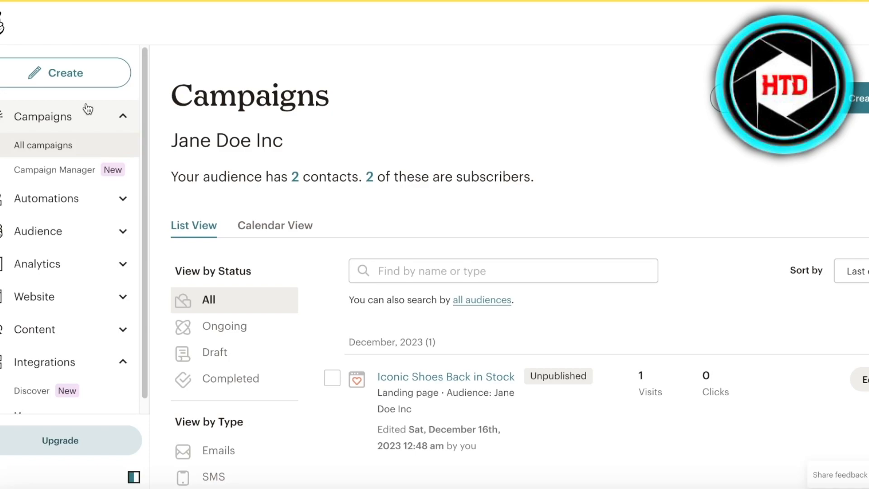
{"action": "left_click", "coordinate": [81, 83]}
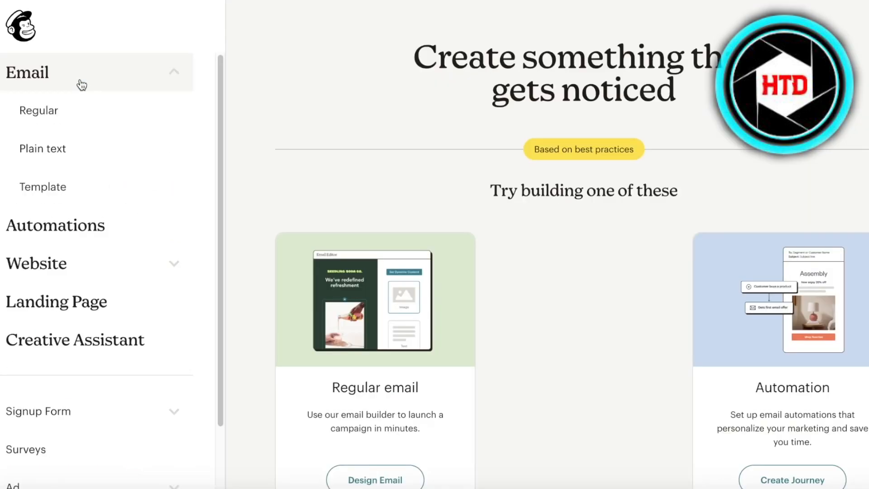
{"action": "scroll", "coordinate": [388, 194], "scroll_direction": "down", "scroll_amount": 5}
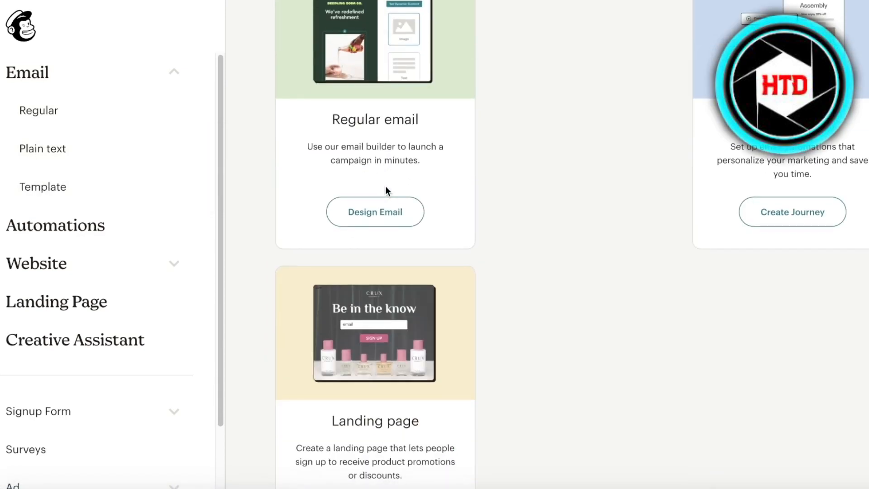
{"action": "scroll", "coordinate": [518, 164], "scroll_direction": "up", "scroll_amount": 3}
{"action": "scroll", "coordinate": [517, 163], "scroll_direction": "down", "scroll_amount": 1}
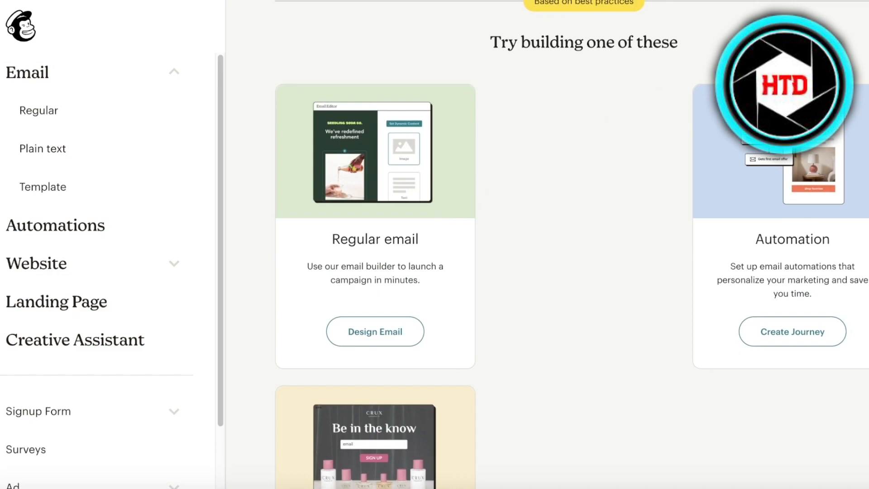
{"action": "scroll", "coordinate": [584, 285], "scroll_direction": "down", "scroll_amount": 3}
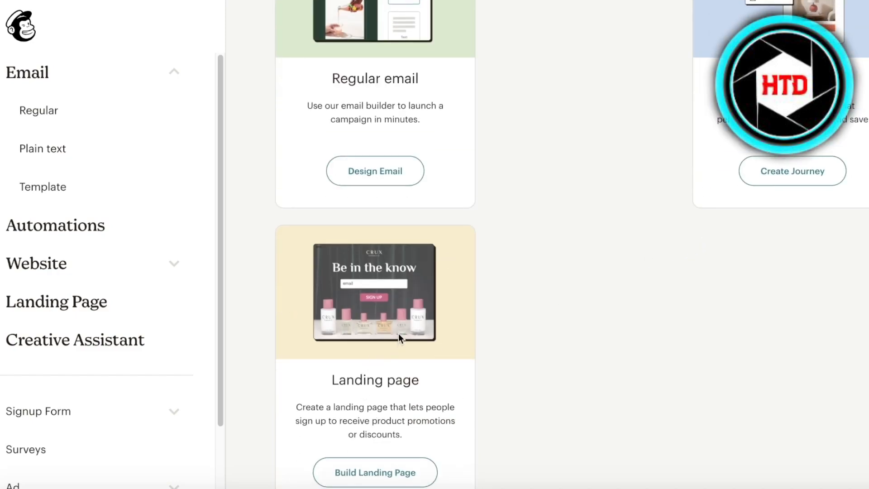
{"action": "scroll", "coordinate": [510, 270], "scroll_direction": "up", "scroll_amount": 4}
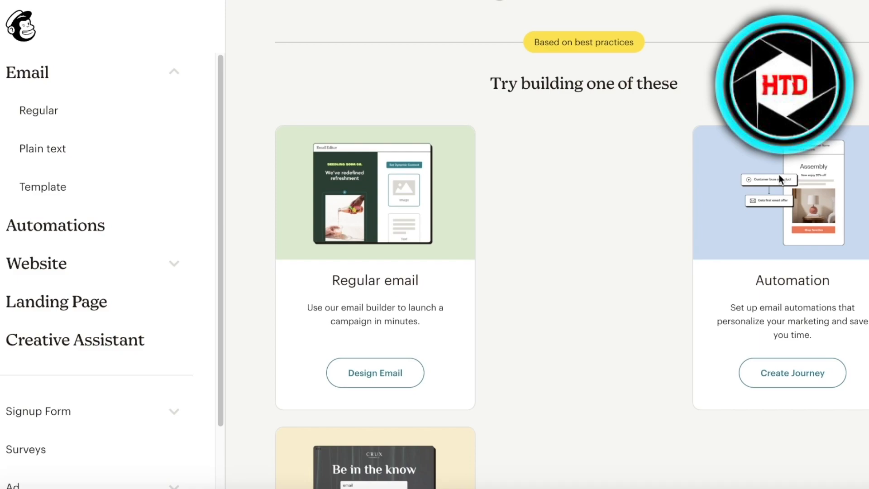
{"action": "scroll", "coordinate": [722, 142], "scroll_direction": "down", "scroll_amount": 1}
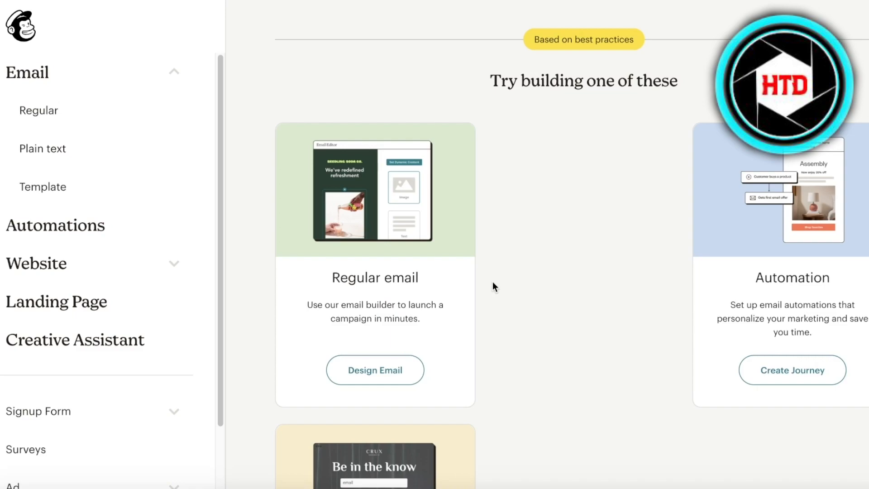
{"action": "scroll", "coordinate": [493, 285], "scroll_direction": "down", "scroll_amount": 3}
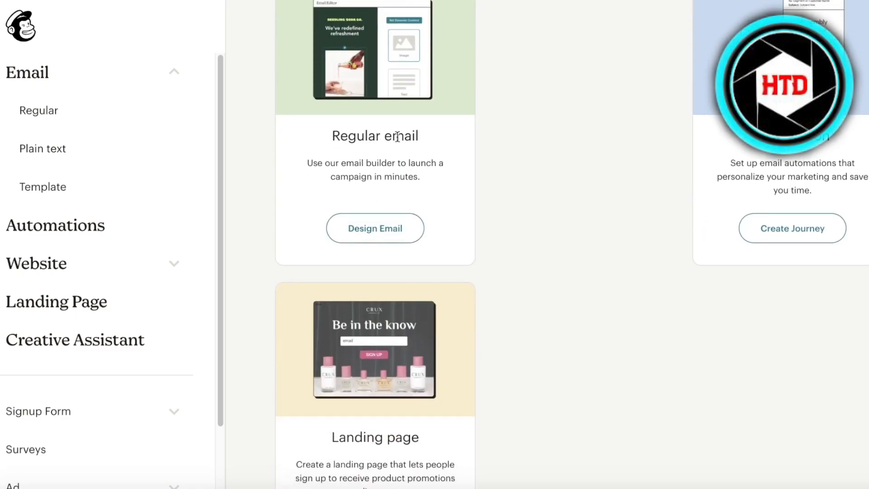
- Start designing a regular email and look over the setup sections of the new draft
{"action": "left_click", "coordinate": [393, 263]}
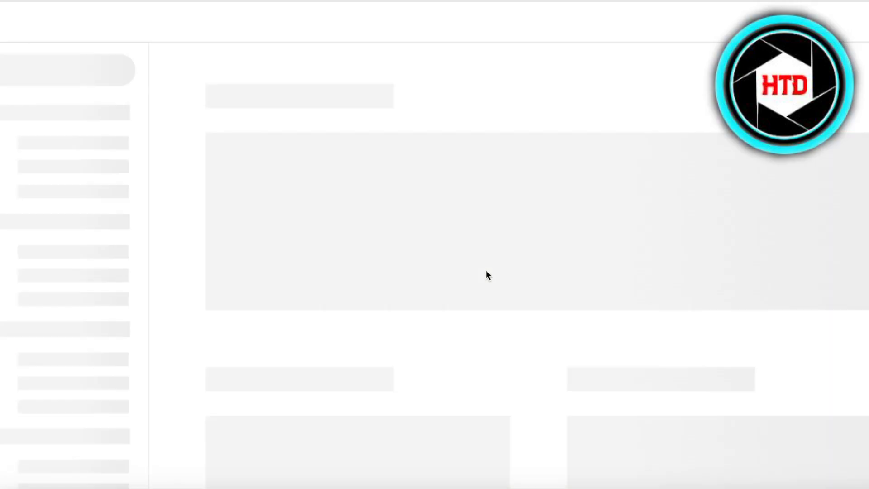
{"action": "scroll", "coordinate": [463, 155], "scroll_direction": "up", "scroll_amount": 1}
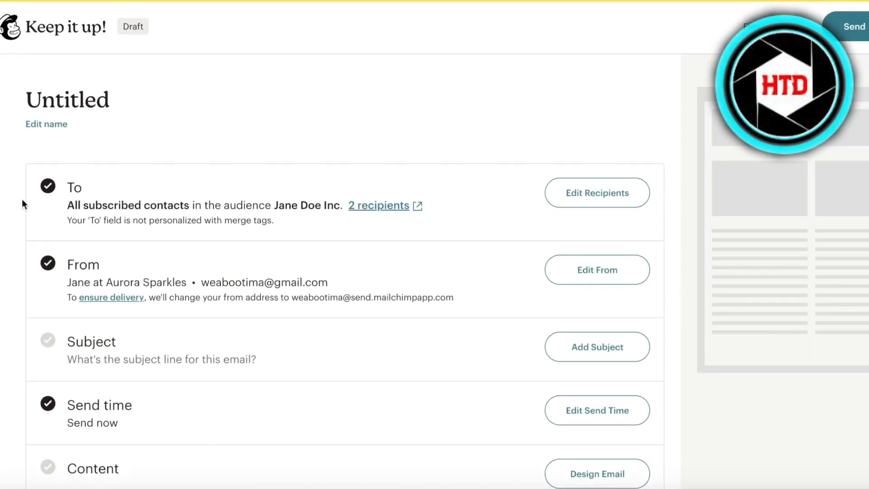
{"action": "scroll", "coordinate": [196, 310], "scroll_direction": "down", "scroll_amount": 5}
{"action": "scroll", "coordinate": [278, 238], "scroll_direction": "up", "scroll_amount": 5}
- Set the email's recipients to all subscribers in the audience, exclude the "Unopened re-engagement email" tag, and save
{"action": "left_click", "coordinate": [580, 190]}
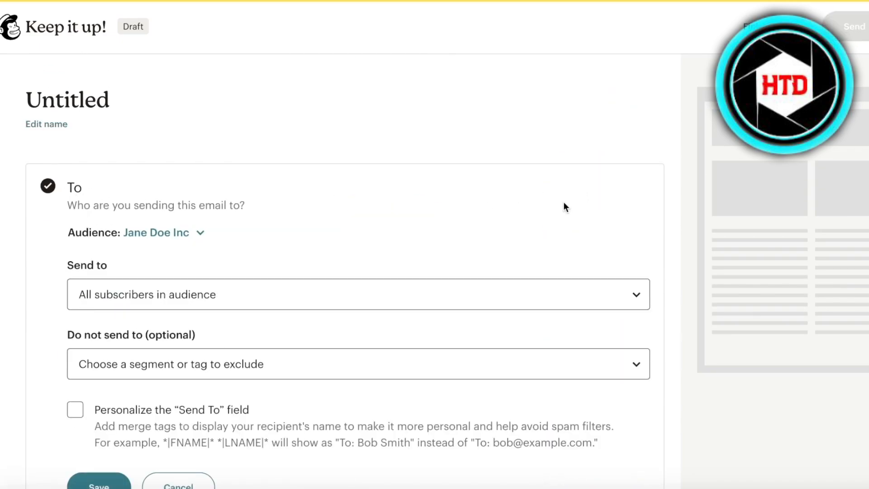
{"action": "scroll", "coordinate": [453, 244], "scroll_direction": "down", "scroll_amount": 1}
{"action": "left_click", "coordinate": [378, 276]}
{"action": "scroll", "coordinate": [380, 198], "scroll_direction": "down", "scroll_amount": 3}
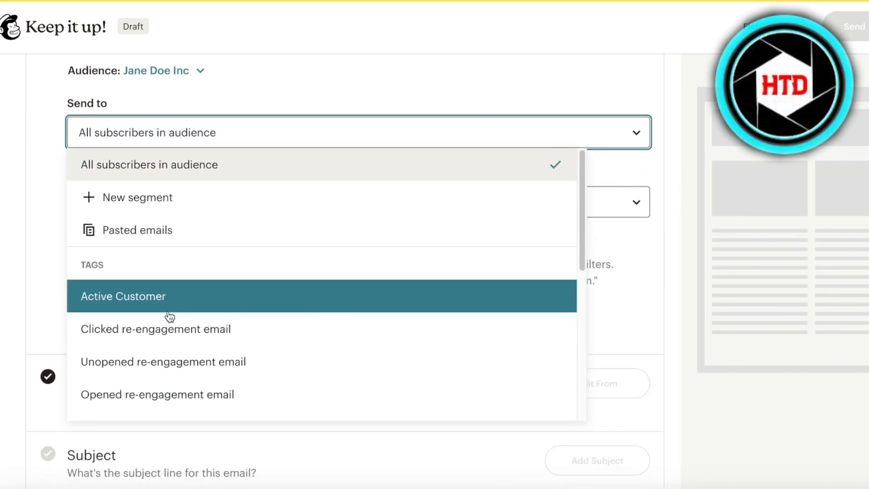
{"action": "left_click", "coordinate": [146, 194]}
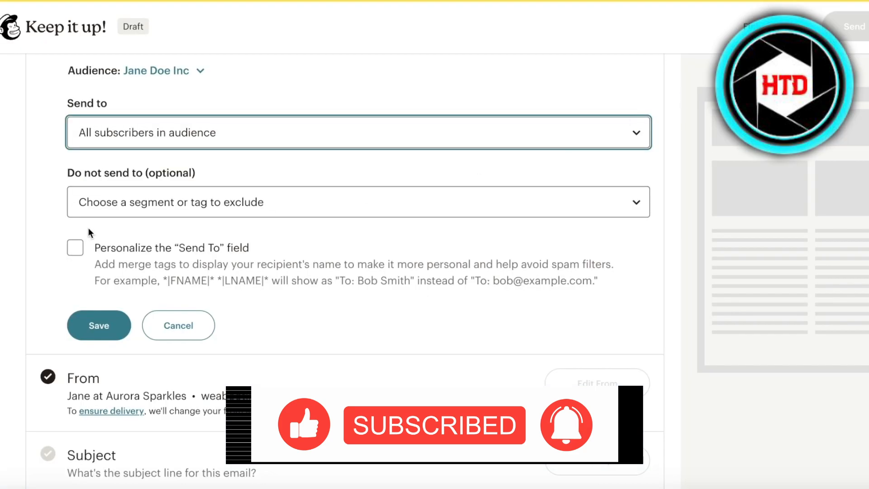
{"action": "left_click", "coordinate": [222, 201]}
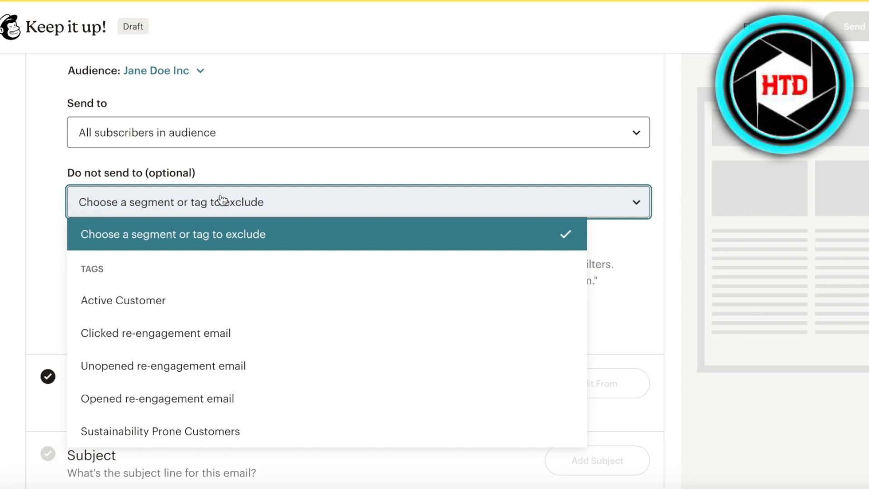
{"action": "left_click", "coordinate": [195, 375]}
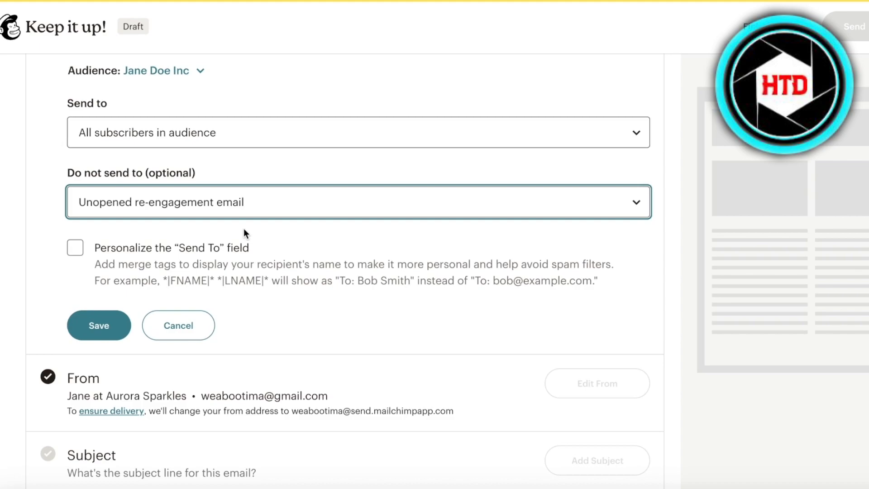
{"action": "left_click", "coordinate": [86, 335]}
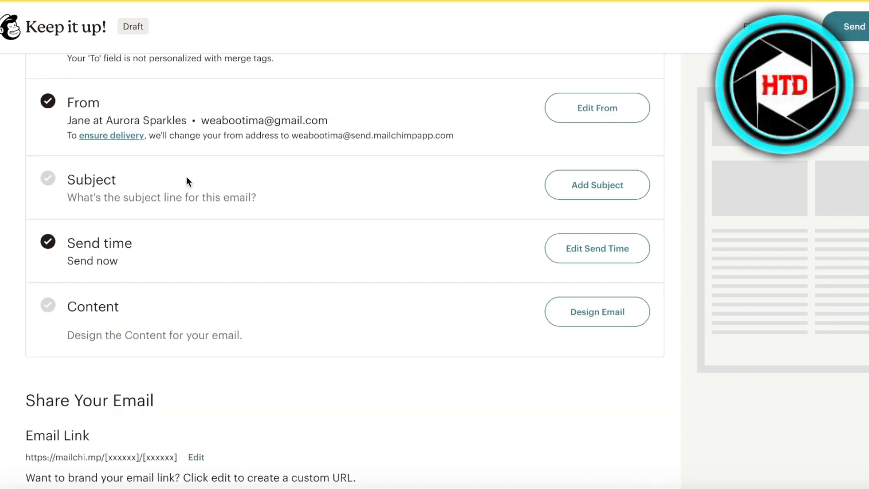
- Personalize the recipients' "Send To" field with the *|FNAME|* *|LNAME|* merge tag and save the recipient settings
{"action": "scroll", "coordinate": [314, 154], "scroll_direction": "up", "scroll_amount": 1}
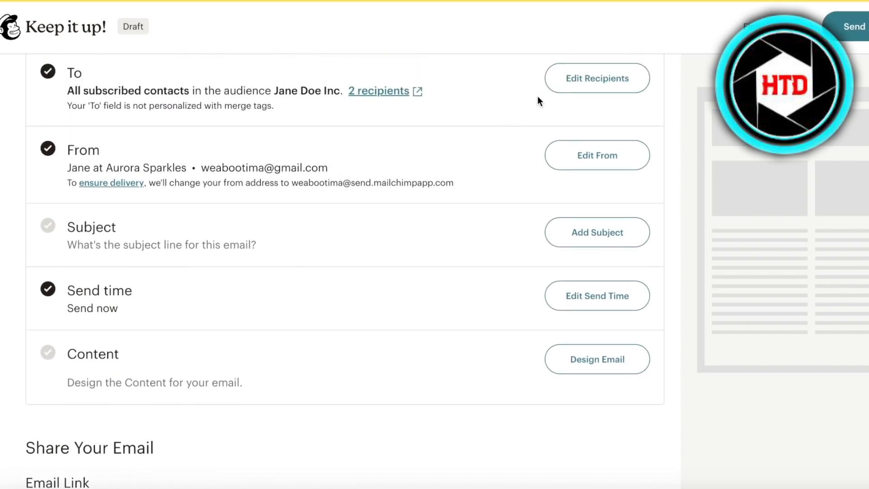
{"action": "left_click", "coordinate": [558, 89]}
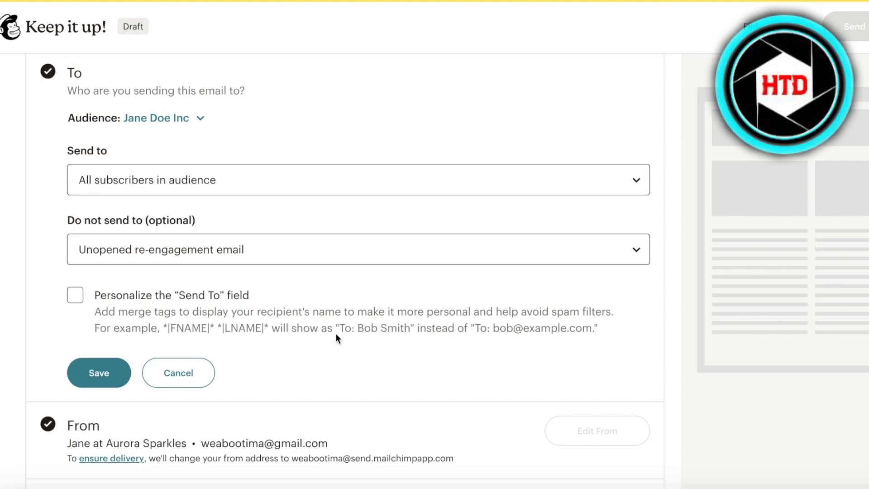
{"action": "scroll", "coordinate": [316, 317], "scroll_direction": "down", "scroll_amount": 1}
{"action": "left_click", "coordinate": [75, 292]}
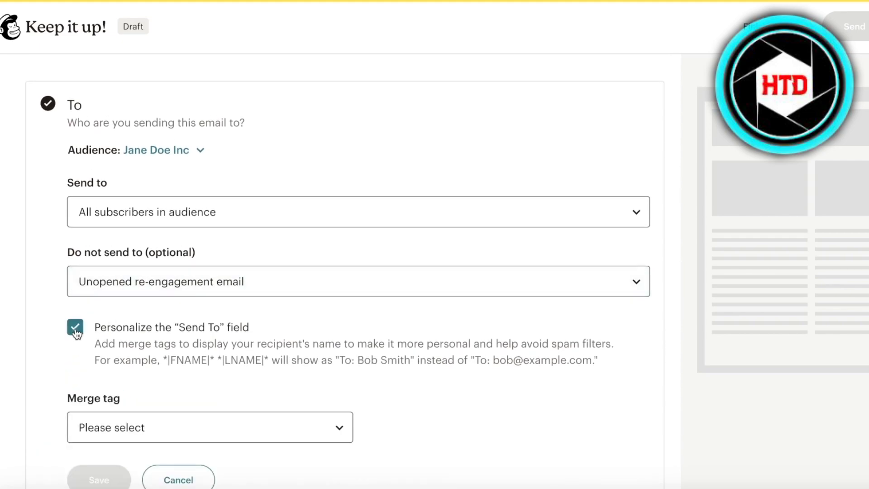
{"action": "left_click", "coordinate": [175, 387]}
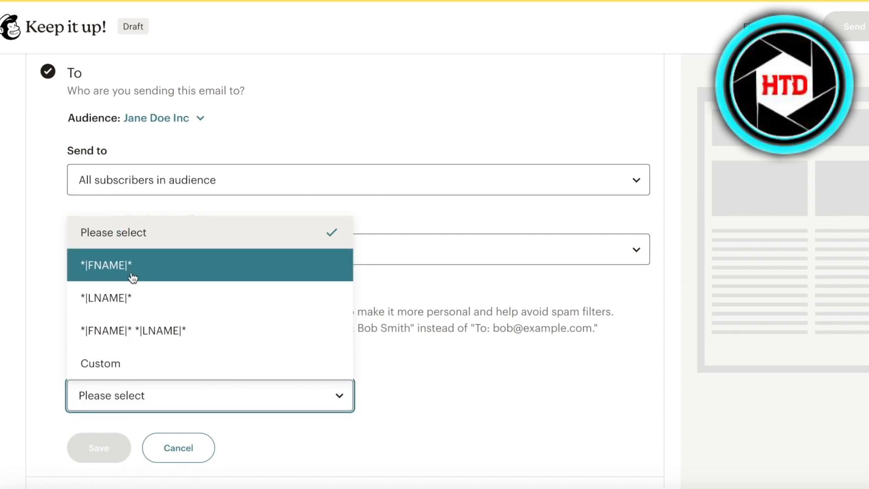
{"action": "left_click", "coordinate": [127, 333]}
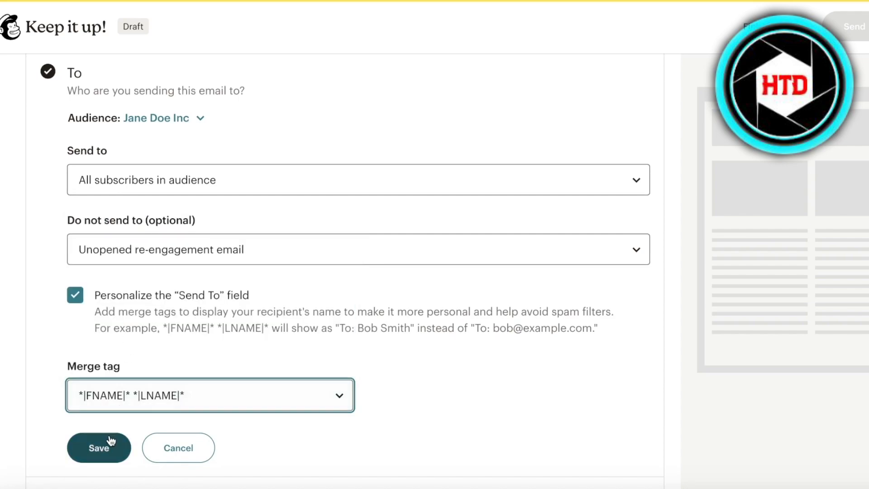
{"action": "left_click", "coordinate": [111, 443]}
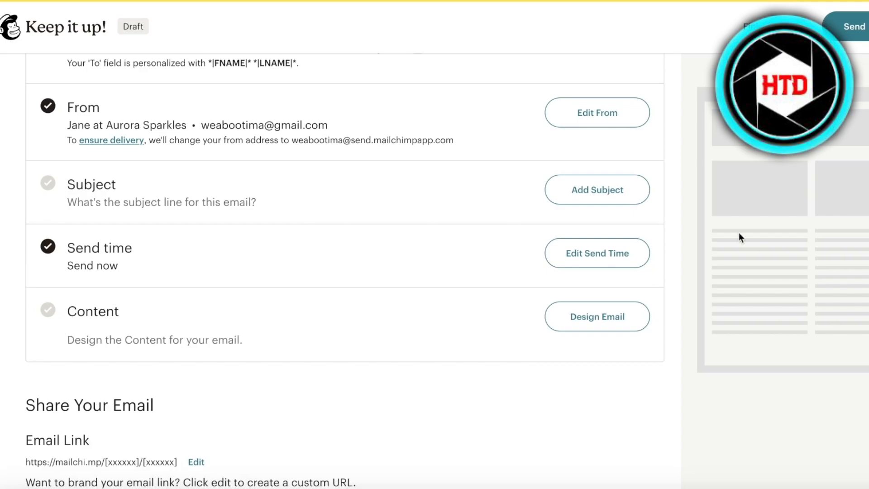
- Replace the default email subject with "Winter Clearance Sale is here. UPTO 70% OFF"
{"action": "left_click", "coordinate": [596, 201]}
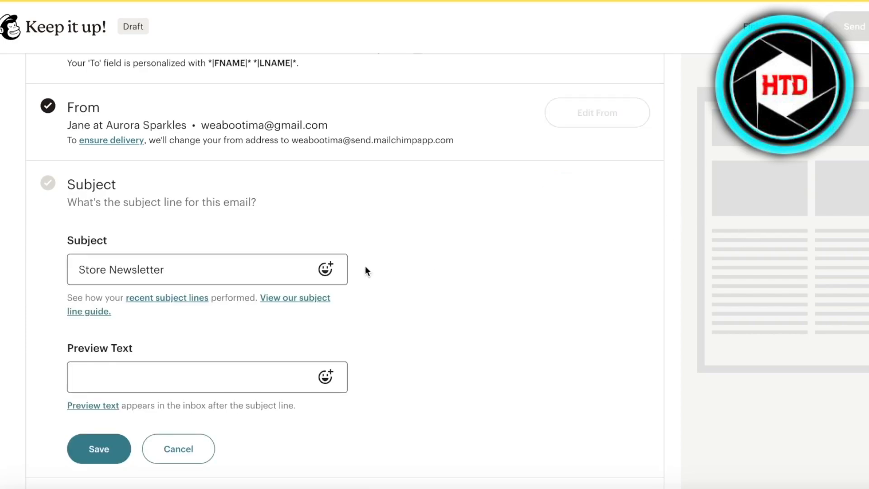
{"action": "triple_click", "coordinate": [232, 257]}
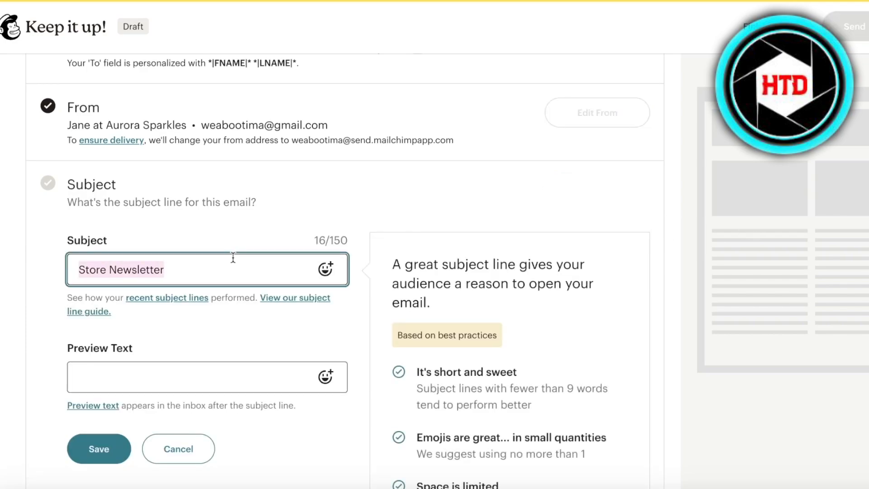
{"action": "type", "text": "A"}
{"action": "key", "text": "BackSpace"}
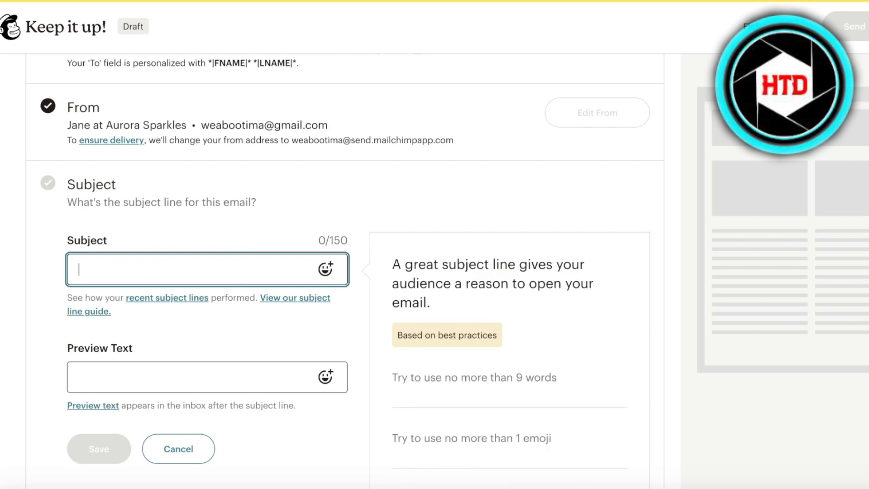
{"action": "type", "text": "Winter Clearance"}
{"action": "type", "text": "Sa"}
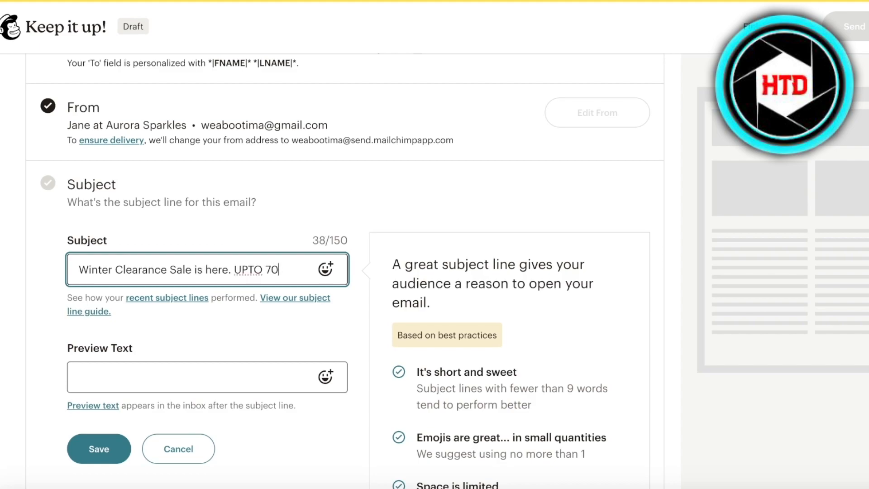
- Set the preview text to "Durden's WINTER CLEARANCE is Here with vibrant colors and prints." and save the subject section
{"action": "left_click", "coordinate": [187, 367]}
{"action": "left_click", "coordinate": [203, 416]}
{"action": "scroll", "coordinate": [110, 229], "scroll_direction": "down", "scroll_amount": 3}
{"action": "type", "text": "WINTER CLEARANCE"}
{"action": "left_click", "coordinate": [85, 277]}
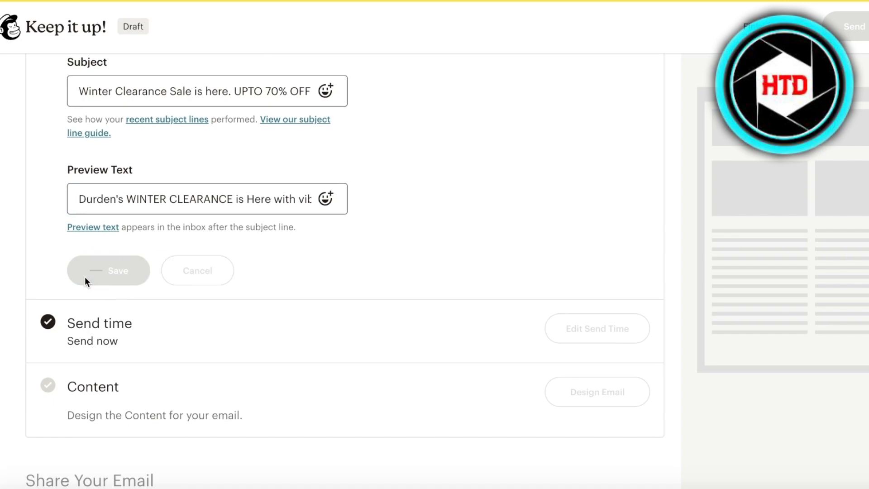
- Check the Schedule a time options for the email's send time, select Send now, and save the section
{"action": "scroll", "coordinate": [189, 277], "scroll_direction": "up", "scroll_amount": 4}
{"action": "scroll", "coordinate": [190, 283], "scroll_direction": "up", "scroll_amount": 2}
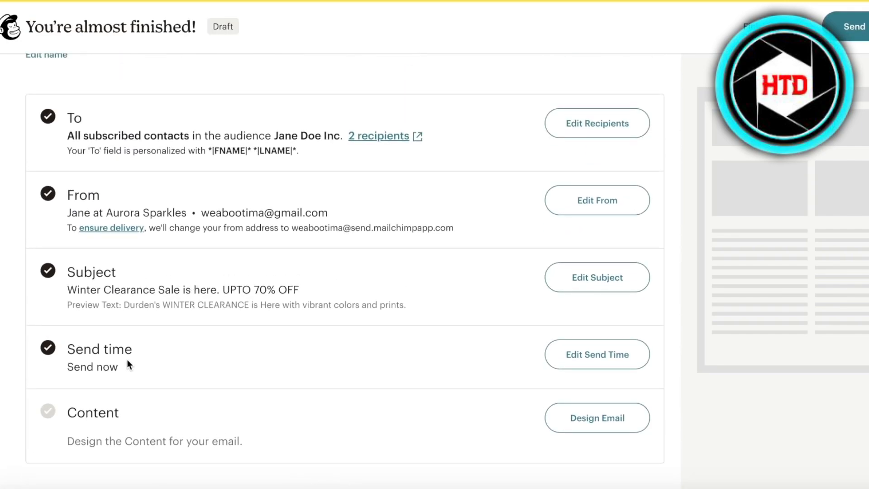
{"action": "left_click", "coordinate": [600, 357]}
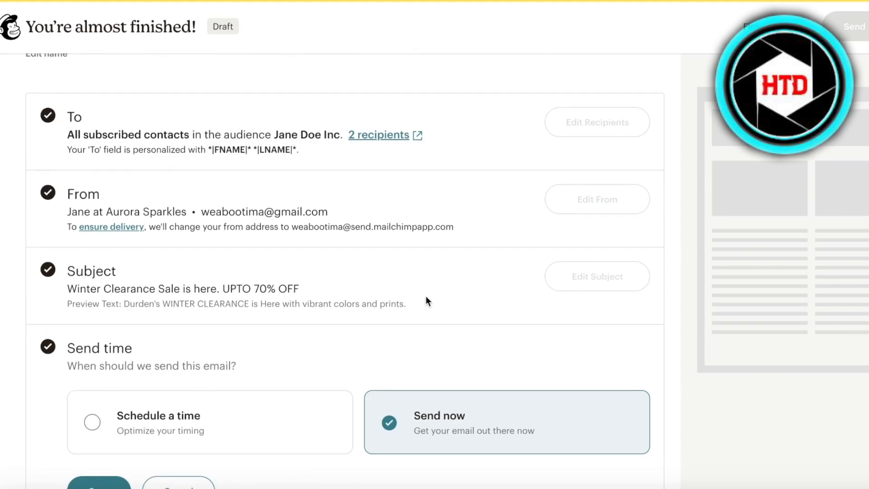
{"action": "scroll", "coordinate": [424, 292], "scroll_direction": "down", "scroll_amount": 3}
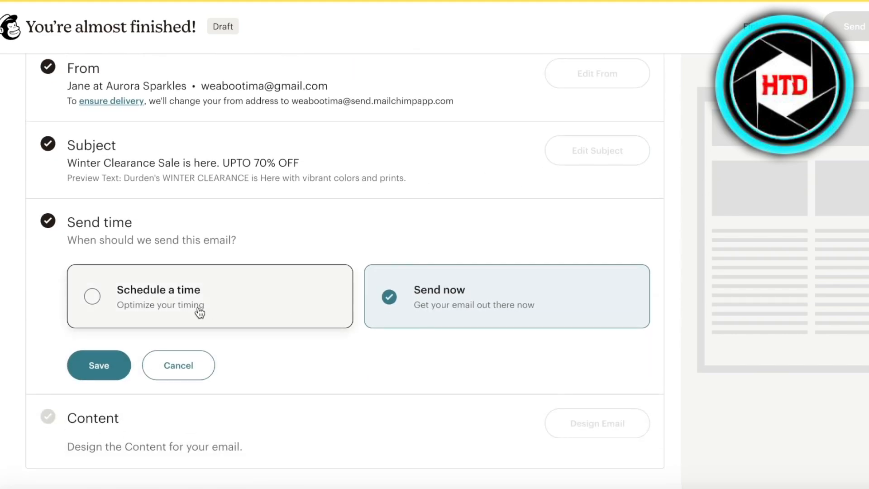
{"action": "scroll", "coordinate": [149, 422], "scroll_direction": "down", "scroll_amount": 1}
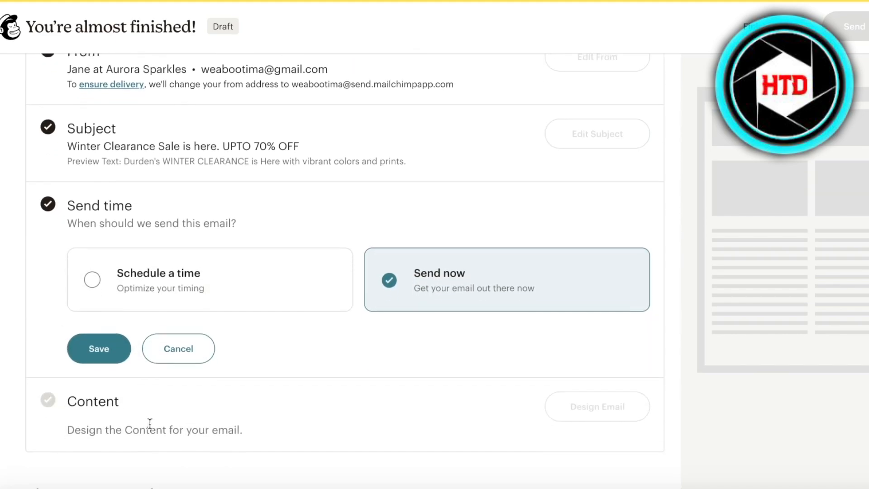
{"action": "left_click", "coordinate": [296, 277]}
{"action": "scroll", "coordinate": [346, 262], "scroll_direction": "down", "scroll_amount": 4}
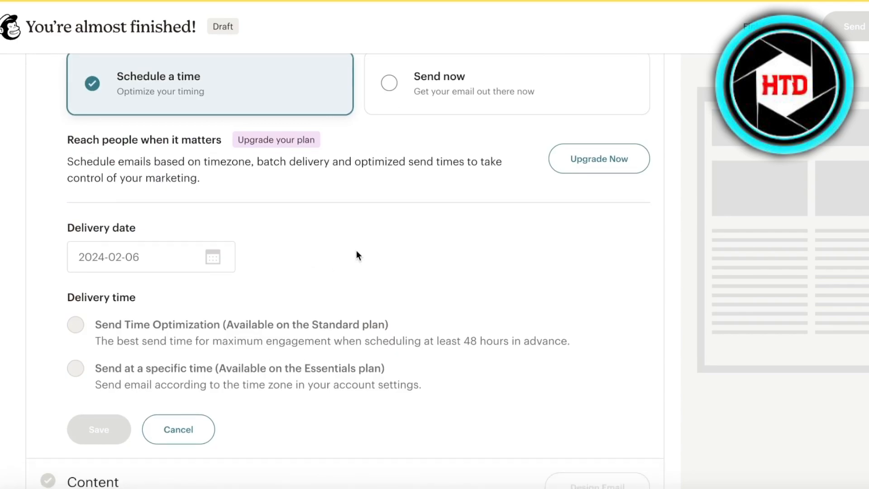
{"action": "scroll", "coordinate": [374, 192], "scroll_direction": "up", "scroll_amount": 4}
{"action": "left_click", "coordinate": [416, 278]}
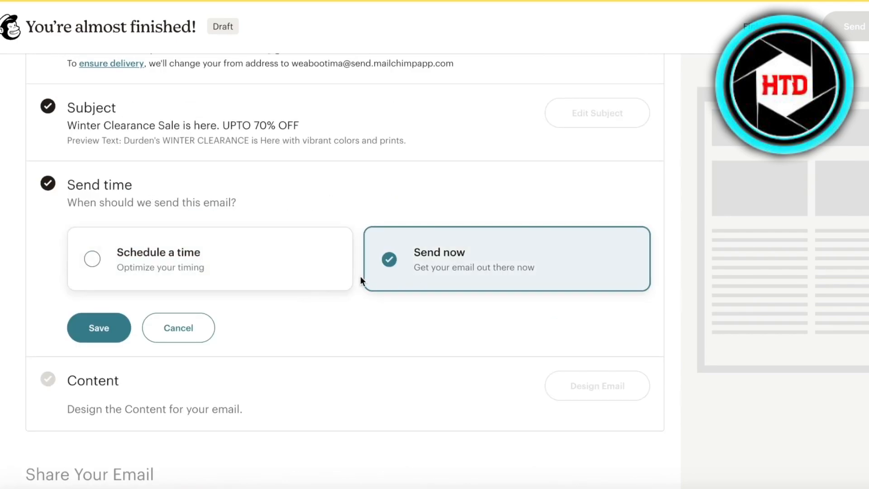
{"action": "left_click", "coordinate": [98, 324]}
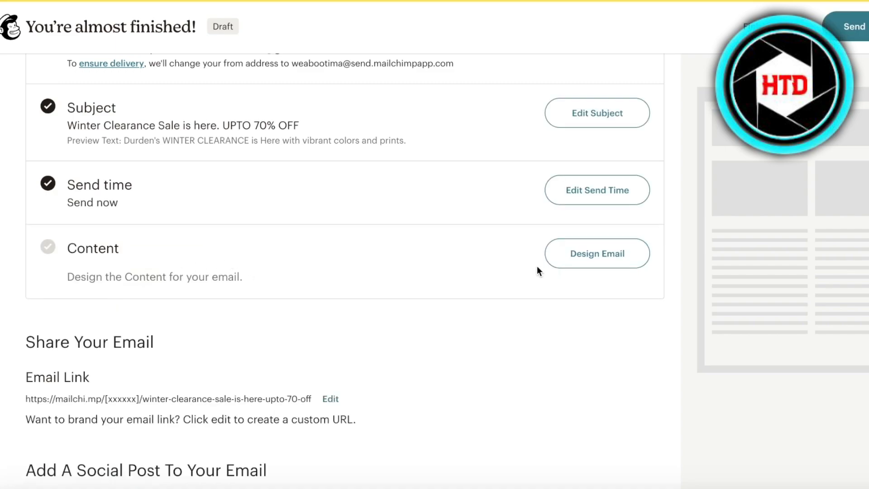
- Reopen the send time settings, examine the delivery date and delivery time options for scheduling, and save with Send now
{"action": "scroll", "coordinate": [354, 231], "scroll_direction": "up", "scroll_amount": 1}
{"action": "left_click", "coordinate": [548, 229]}
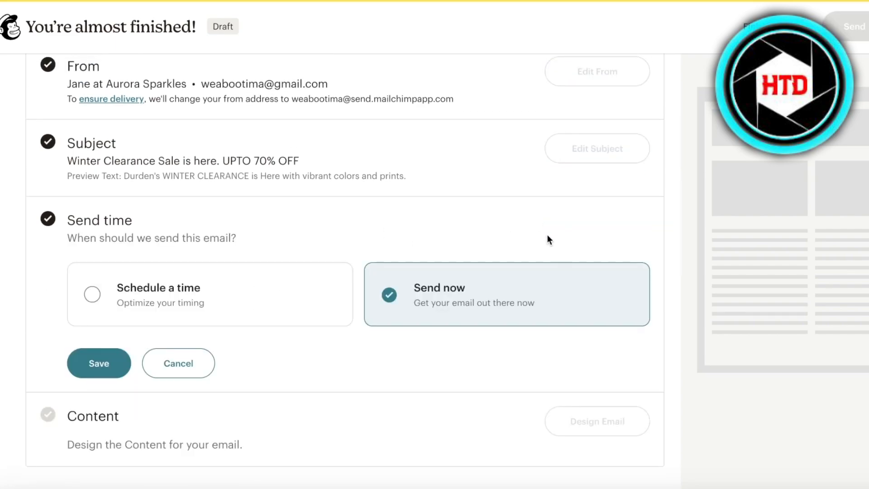
{"action": "left_click", "coordinate": [188, 311]}
{"action": "scroll", "coordinate": [170, 337], "scroll_direction": "down", "scroll_amount": 4}
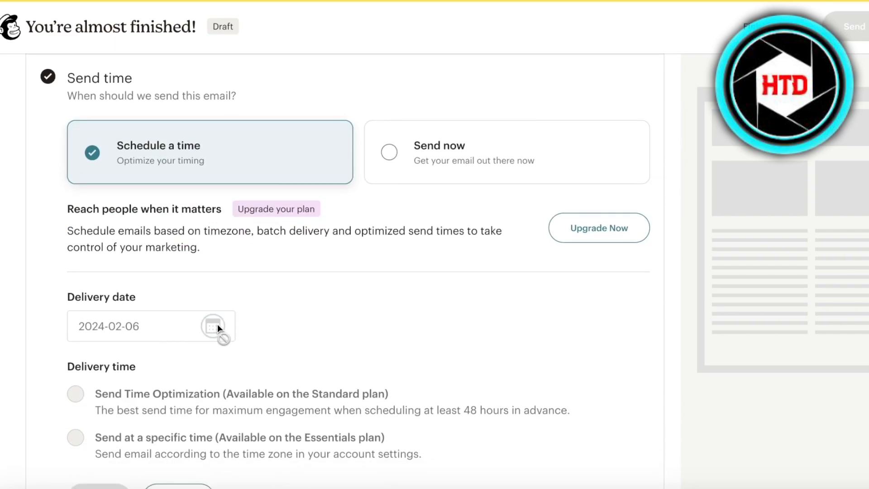
{"action": "scroll", "coordinate": [215, 328], "scroll_direction": "down", "scroll_amount": 1}
{"action": "scroll", "coordinate": [149, 271], "scroll_direction": "down", "scroll_amount": 5}
{"action": "scroll", "coordinate": [149, 271], "scroll_direction": "up", "scroll_amount": 4}
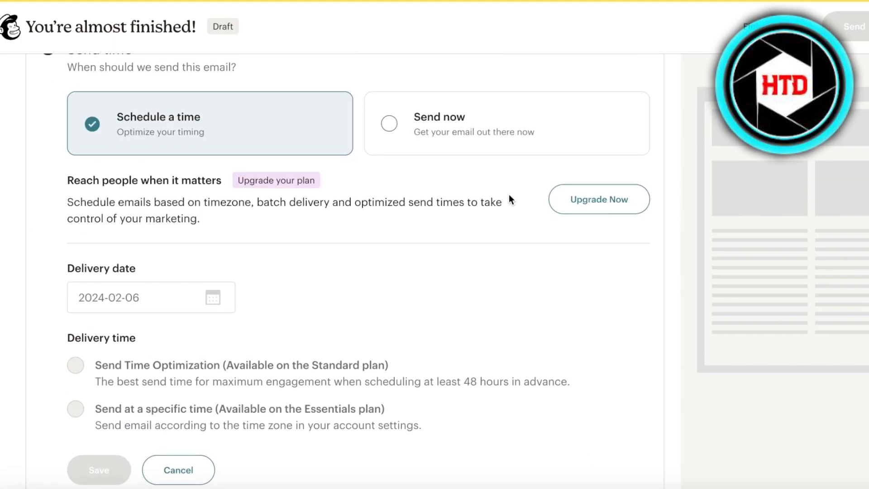
{"action": "left_click", "coordinate": [527, 150]}
{"action": "left_click", "coordinate": [79, 202]}
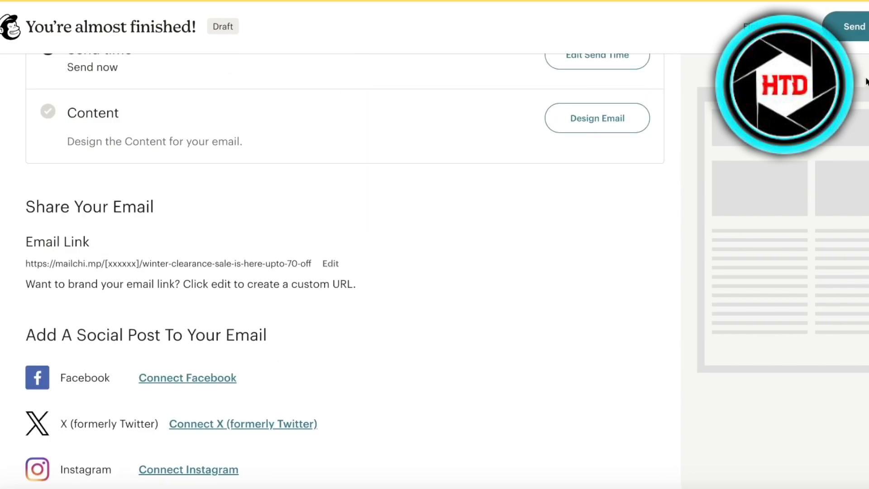
- Start designing the email's content and browse the available Mailchimp templates
{"action": "scroll", "coordinate": [394, 322], "scroll_direction": "up", "scroll_amount": 4}
{"action": "scroll", "coordinate": [430, 437], "scroll_direction": "up", "scroll_amount": 1}
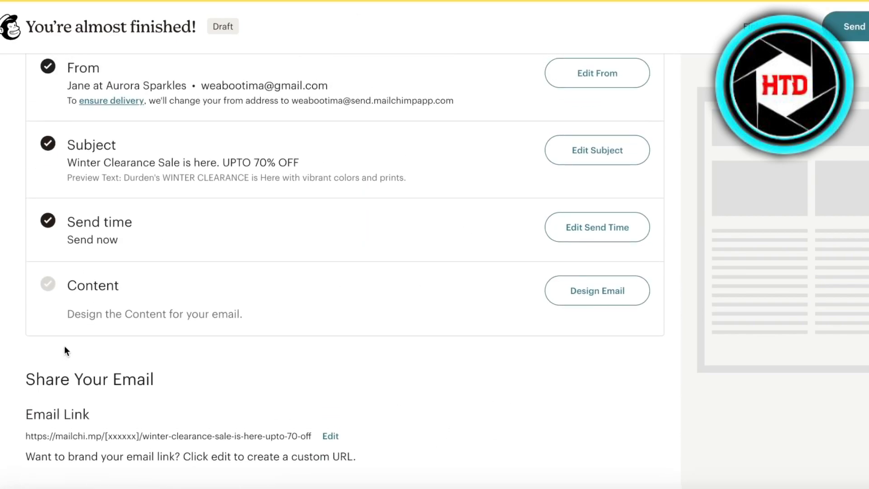
{"action": "left_click", "coordinate": [602, 297]}
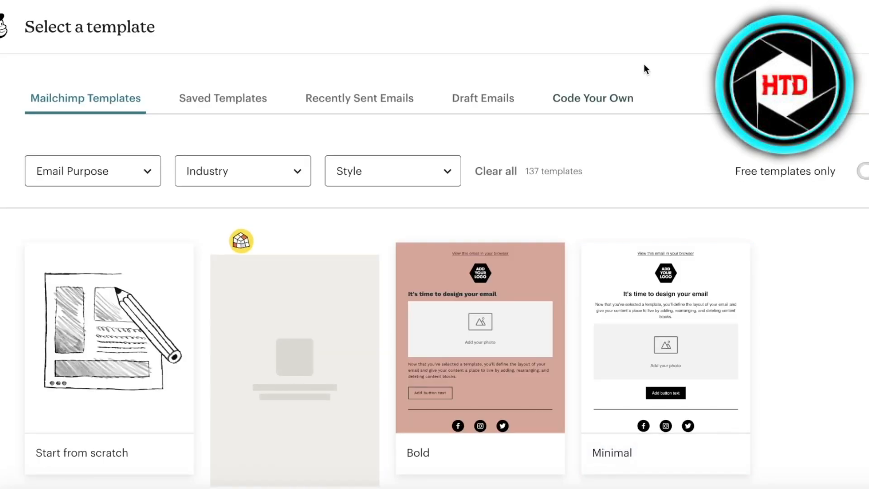
{"action": "scroll", "coordinate": [676, 75], "scroll_direction": "down", "scroll_amount": 7}
{"action": "scroll", "coordinate": [773, 264], "scroll_direction": "up", "scroll_amount": 8}
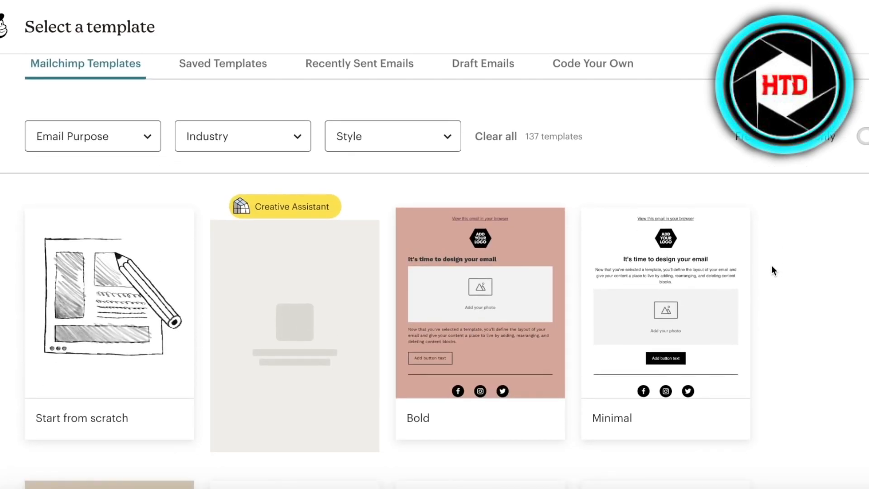
{"action": "scroll", "coordinate": [772, 265], "scroll_direction": "down", "scroll_amount": 5}
{"action": "scroll", "coordinate": [621, 320], "scroll_direction": "down", "scroll_amount": 20}
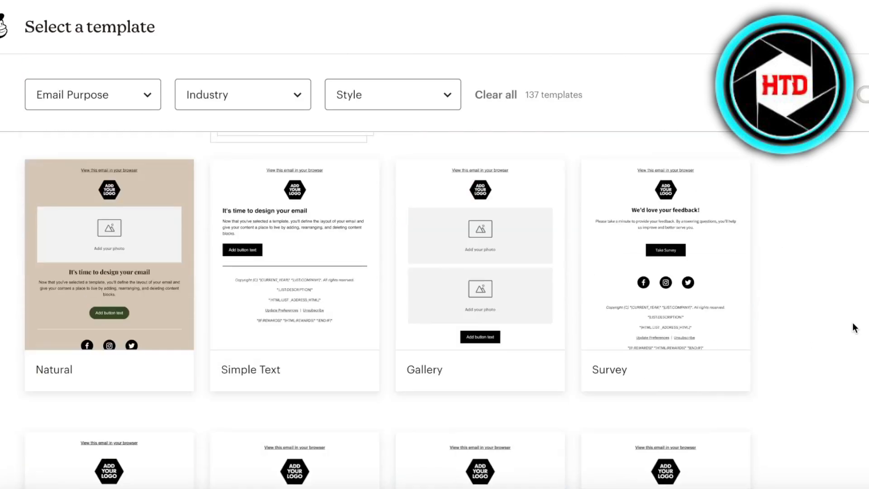
{"action": "scroll", "coordinate": [317, 208], "scroll_direction": "up", "scroll_amount": 6}
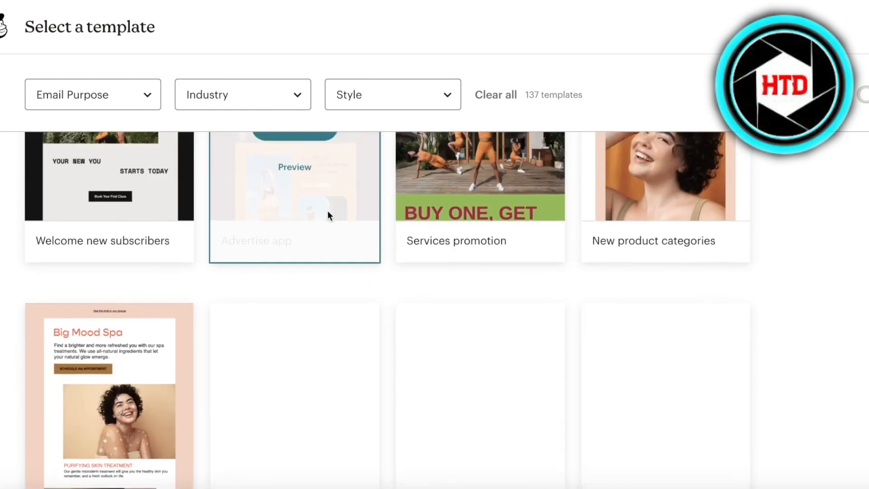
{"action": "scroll", "coordinate": [27, 348], "scroll_direction": "down", "scroll_amount": 8}
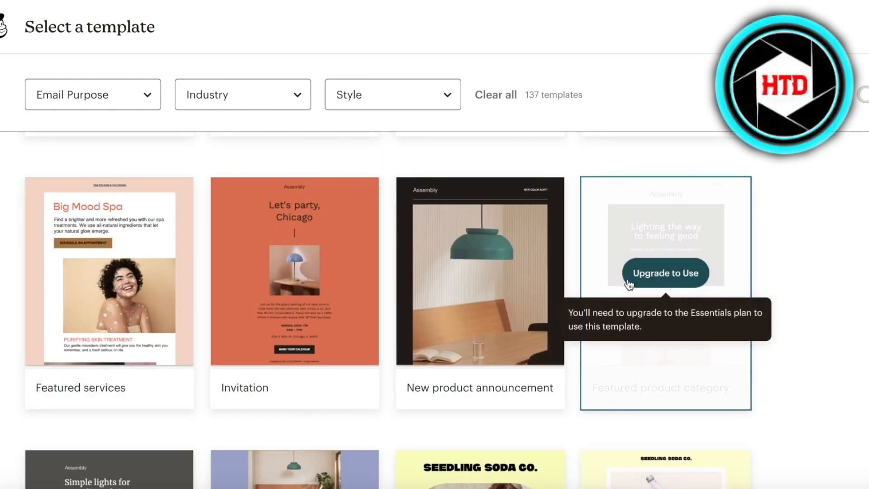
- Apply the Gallery template to the email from the basic Mailchimp templates
{"action": "scroll", "coordinate": [591, 297], "scroll_direction": "up", "scroll_amount": 20}
{"action": "mouse_move", "coordinate": [75, 316]}
{"action": "scroll", "coordinate": [75, 317], "scroll_direction": "down", "scroll_amount": 2}
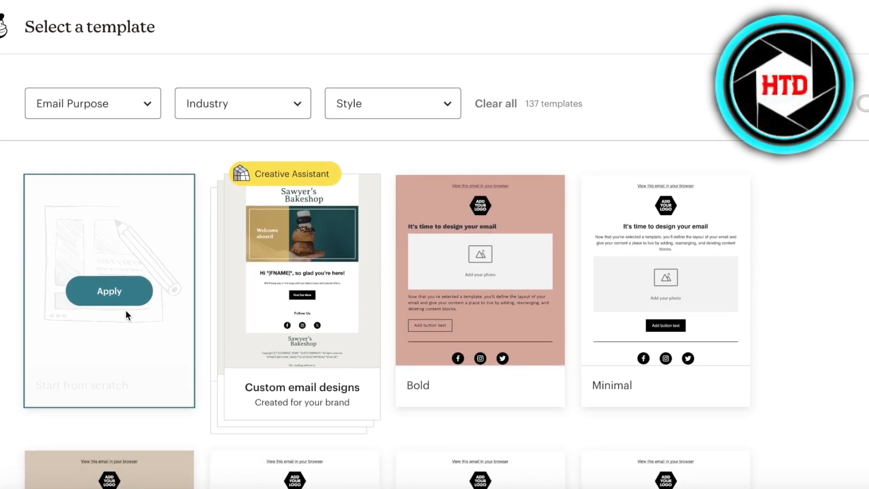
{"action": "scroll", "coordinate": [845, 200], "scroll_direction": "down", "scroll_amount": 1}
{"action": "scroll", "coordinate": [767, 219], "scroll_direction": "down", "scroll_amount": 5}
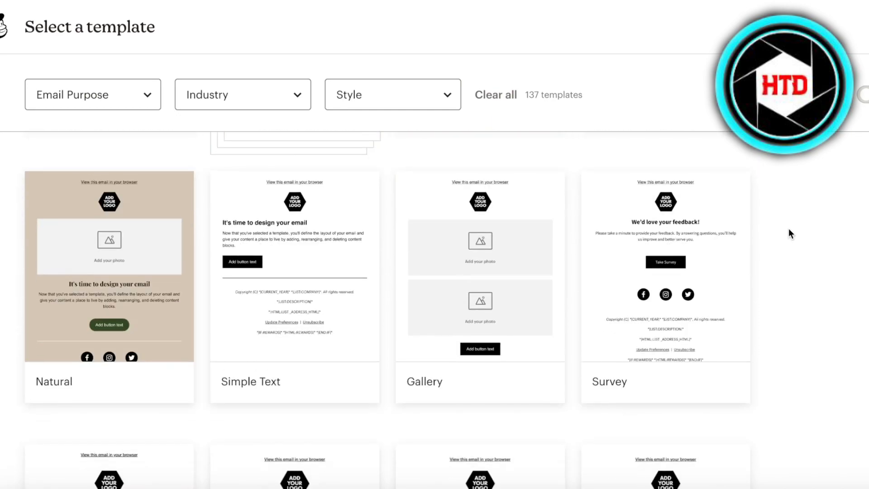
{"action": "left_click", "coordinate": [492, 266]}
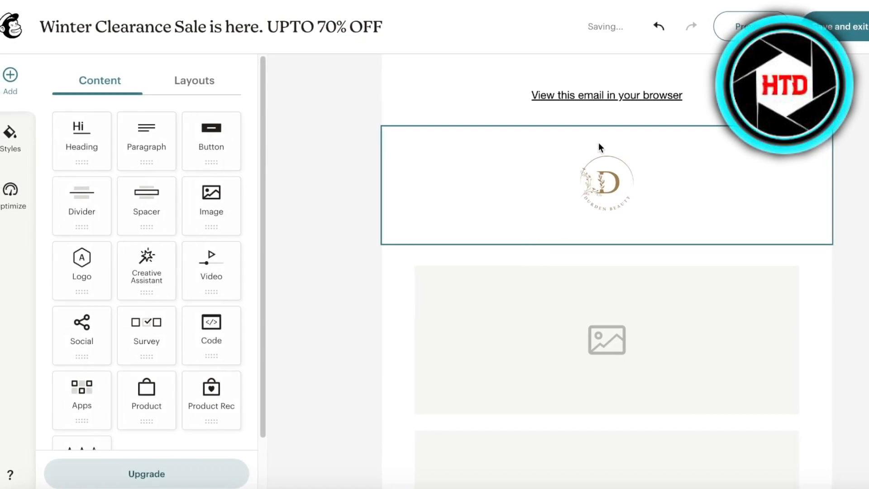
- Examine the logo block's settings and the image placeholders in the email layout
{"action": "left_click", "coordinate": [619, 176]}
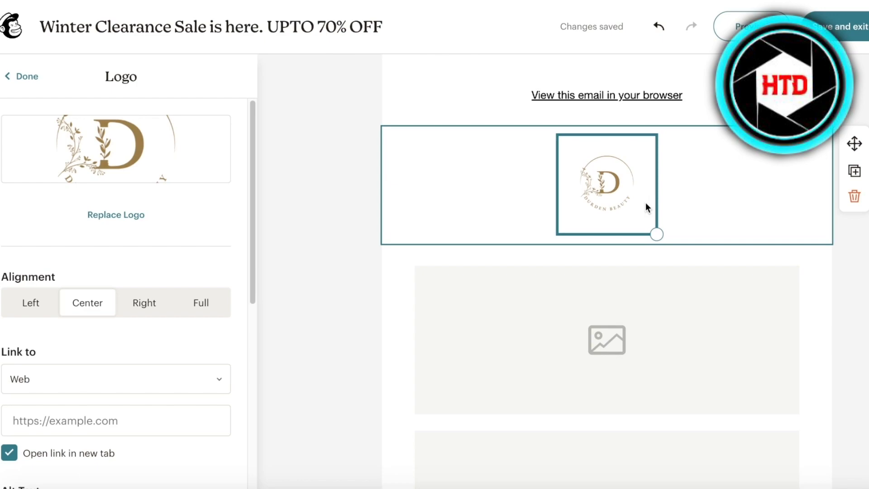
{"action": "left_click", "coordinate": [22, 76]}
{"action": "scroll", "coordinate": [464, 208], "scroll_direction": "down", "scroll_amount": 3}
{"action": "left_click", "coordinate": [546, 186]}
{"action": "left_click", "coordinate": [489, 316]}
{"action": "left_click", "coordinate": [548, 205]}
{"action": "left_click", "coordinate": [326, 240]}
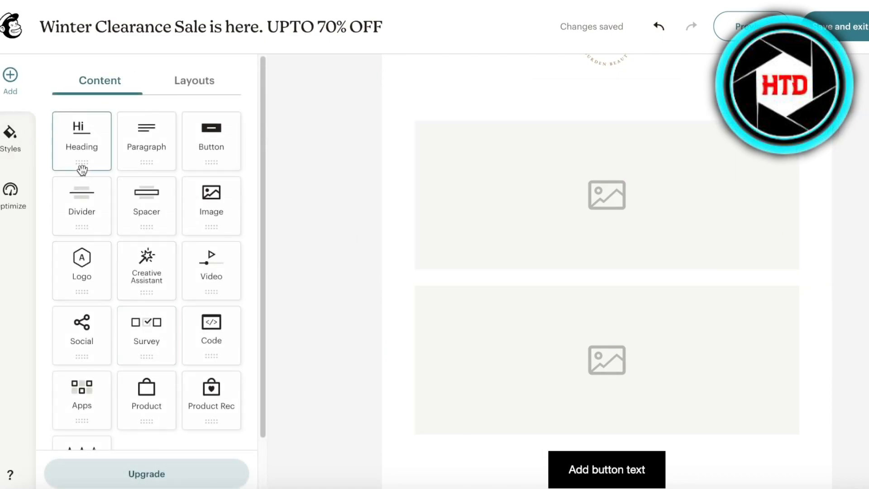
- Add a paragraph block between the two image placeholders with the text "Dont Miss Out! The last sale of the season!"
{"action": "left_click_drag", "start_coordinate": [125, 144], "coordinate": [544, 281]}
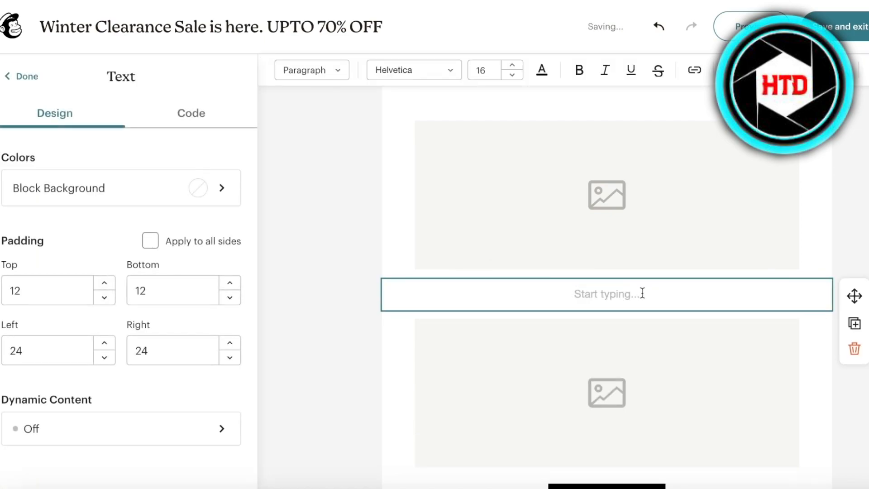
{"action": "type", "text": "Dont Miss Out! The last sale of the season!"}
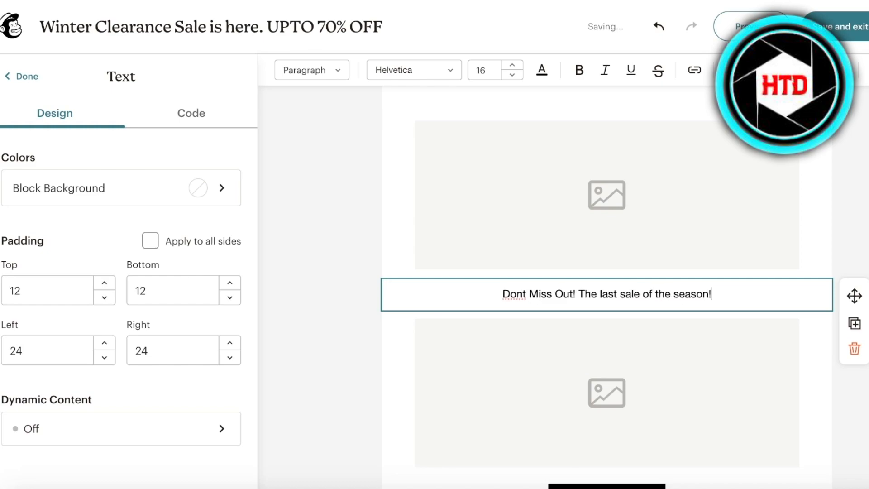
{"action": "left_click", "coordinate": [571, 181]}
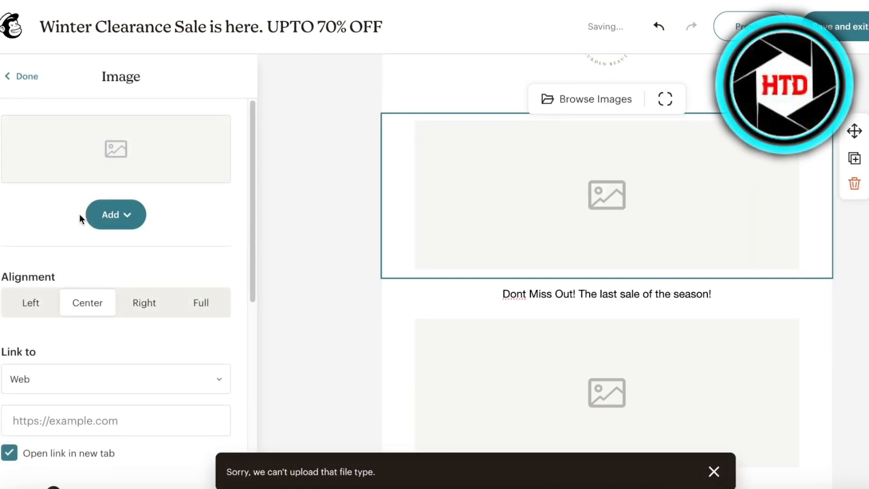
{"action": "left_click", "coordinate": [90, 218]}
{"action": "left_click", "coordinate": [114, 253]}
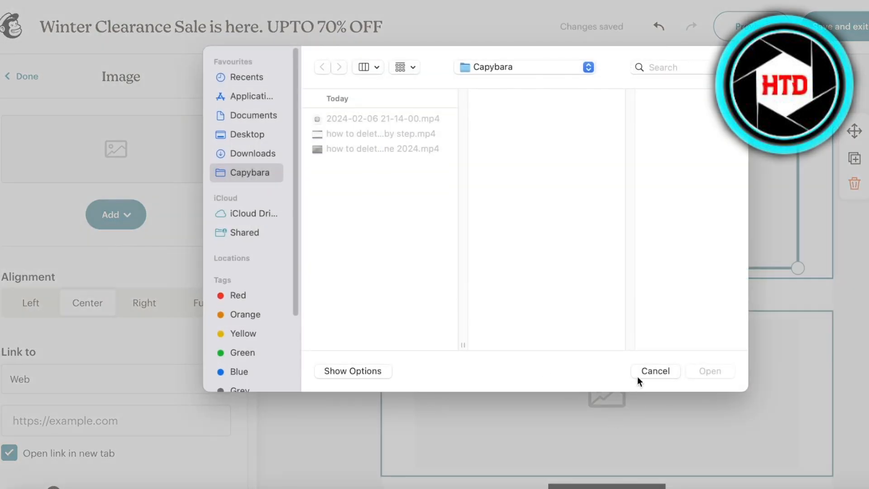
{"action": "left_click", "coordinate": [639, 377]}
- Fill the image block above the paragraph with the photo of the woman in a flat cap from My Files
{"action": "left_click", "coordinate": [111, 214]}
{"action": "left_click", "coordinate": [111, 283]}
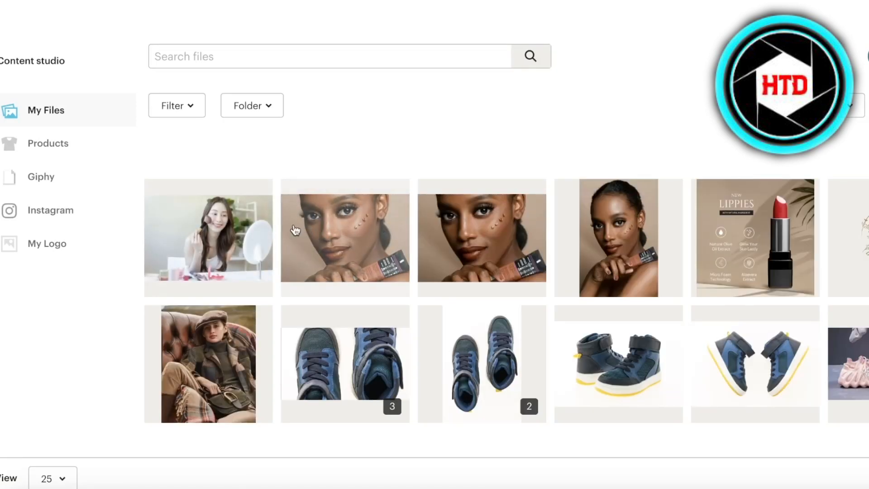
{"action": "left_click", "coordinate": [340, 234]}
{"action": "left_click", "coordinate": [193, 333]}
{"action": "double_click", "coordinate": [368, 247]}
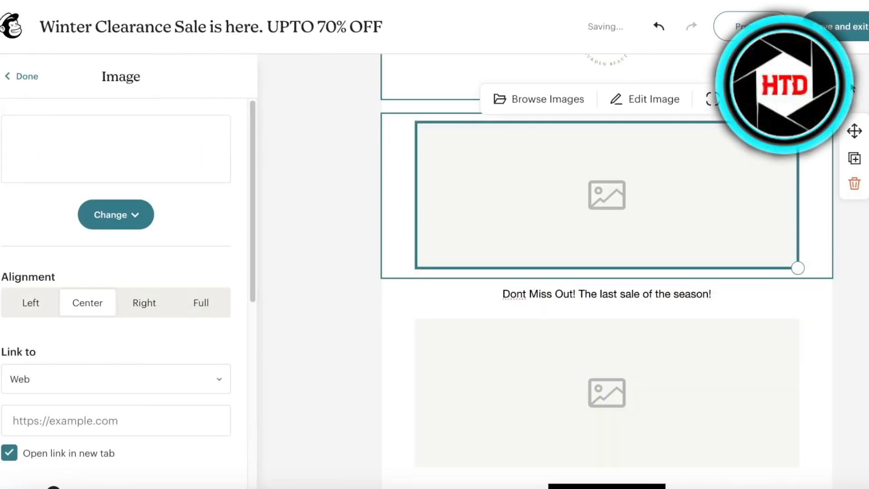
- Fill the image block below the paragraph with the photo of the pink and grey sneakers from the content studio
{"action": "scroll", "coordinate": [652, 292], "scroll_direction": "down", "scroll_amount": 3}
{"action": "left_click", "coordinate": [652, 293]}
{"action": "left_click", "coordinate": [107, 218]}
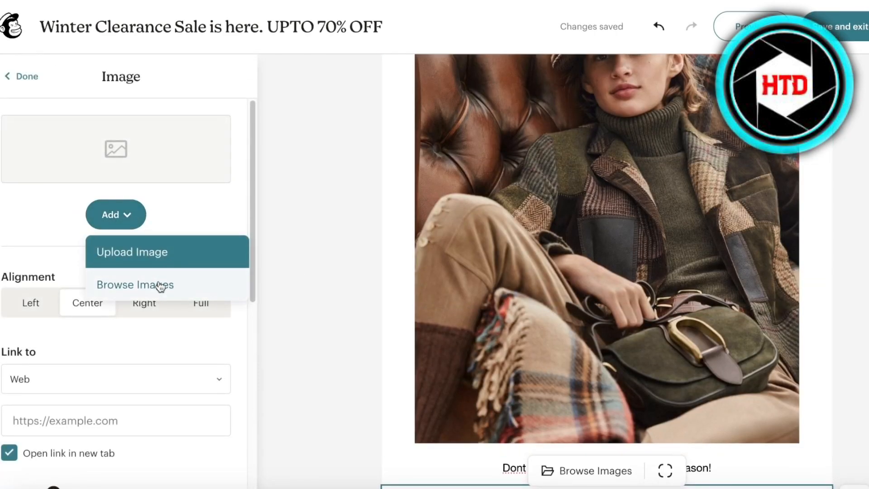
{"action": "left_click", "coordinate": [158, 284]}
{"action": "scroll", "coordinate": [561, 281], "scroll_direction": "up", "scroll_amount": 15}
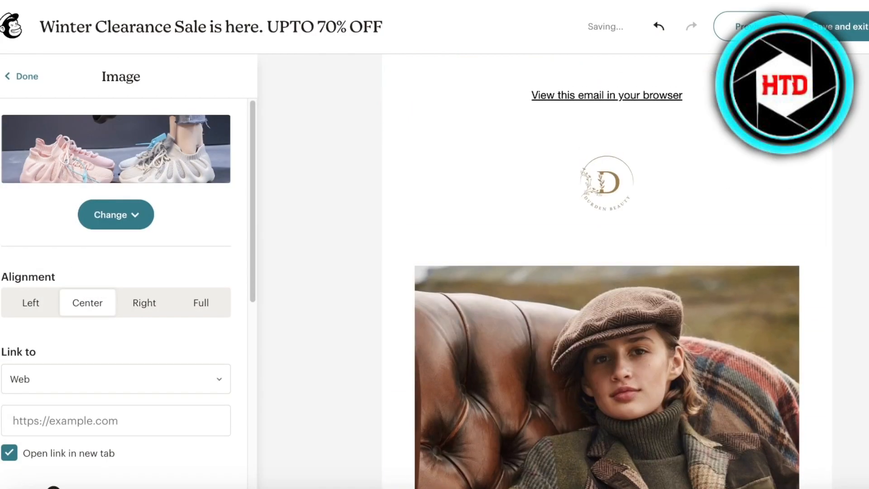
{"action": "left_click", "coordinate": [843, 109]}
- Examine the settings of the button block below the sneaker image, including its web link field, and close them
{"action": "scroll", "coordinate": [843, 108], "scroll_direction": "down", "scroll_amount": 15}
{"action": "left_click", "coordinate": [580, 270]}
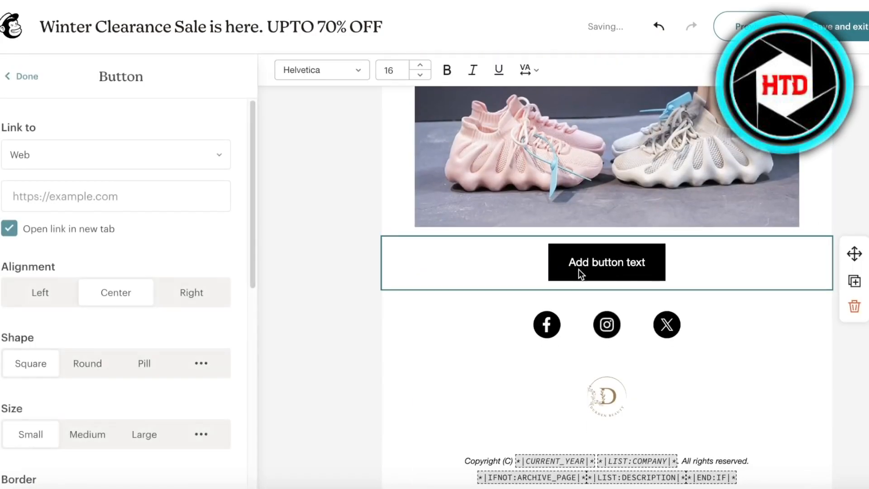
{"action": "left_click", "coordinate": [57, 185]}
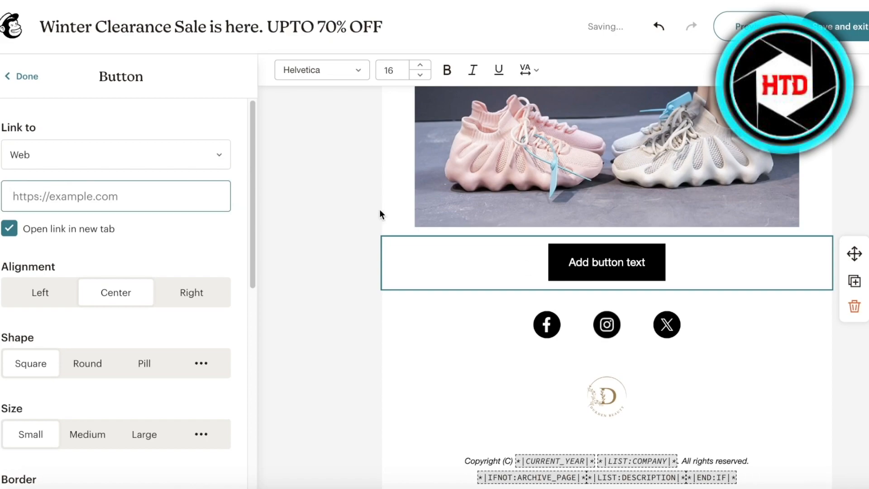
{"action": "scroll", "coordinate": [380, 215], "scroll_direction": "down", "scroll_amount": 3}
{"action": "left_click", "coordinate": [276, 261]}
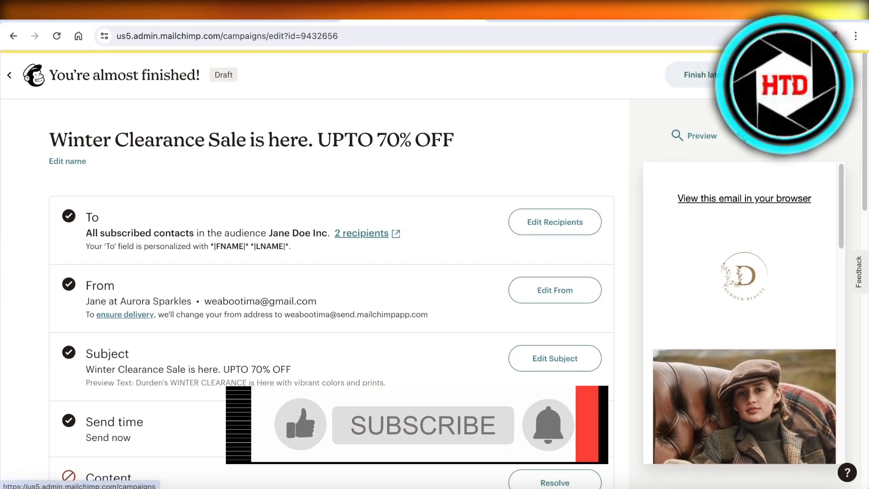
- Leave the campaign draft and return to the list of all campaigns
{"action": "left_click", "coordinate": [10, 76]}
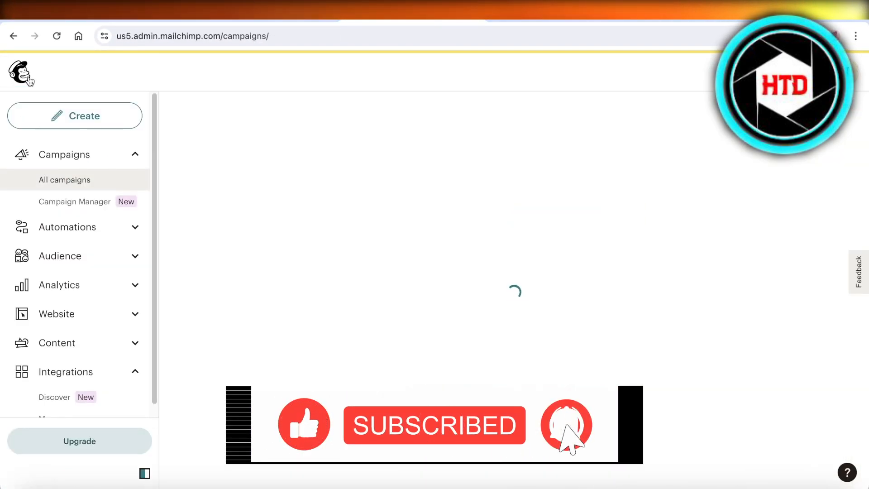